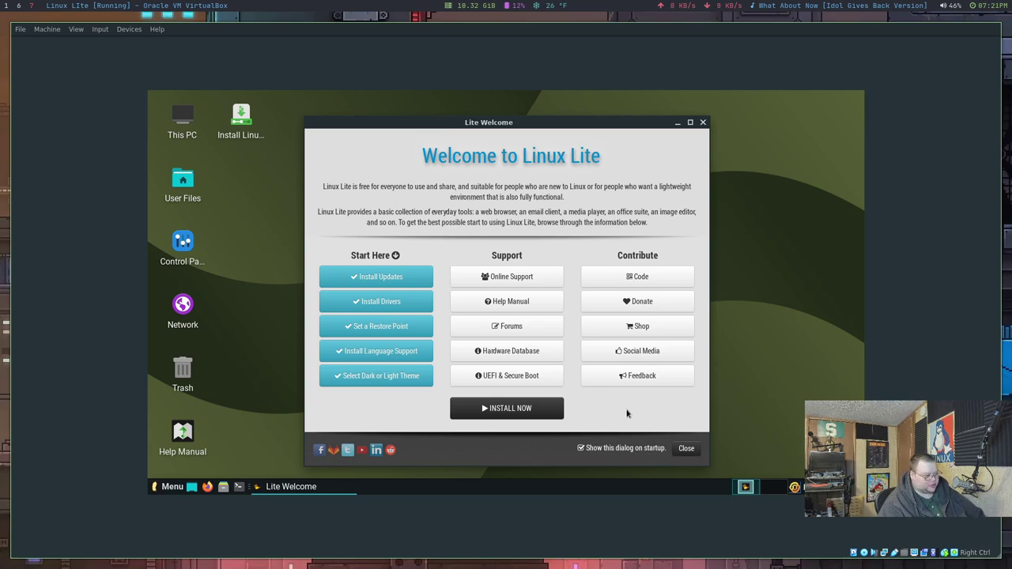
# Step: Install with English, US keyboard and third-party software, erasing the whole disk and accepting the time zone
pyautogui.click(544, 407)
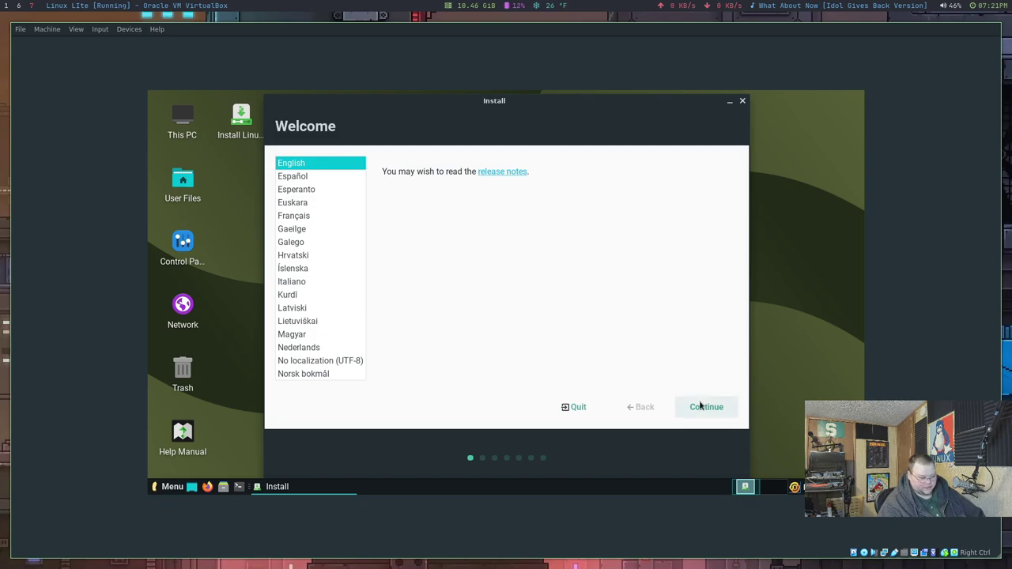
pyautogui.click(701, 406)
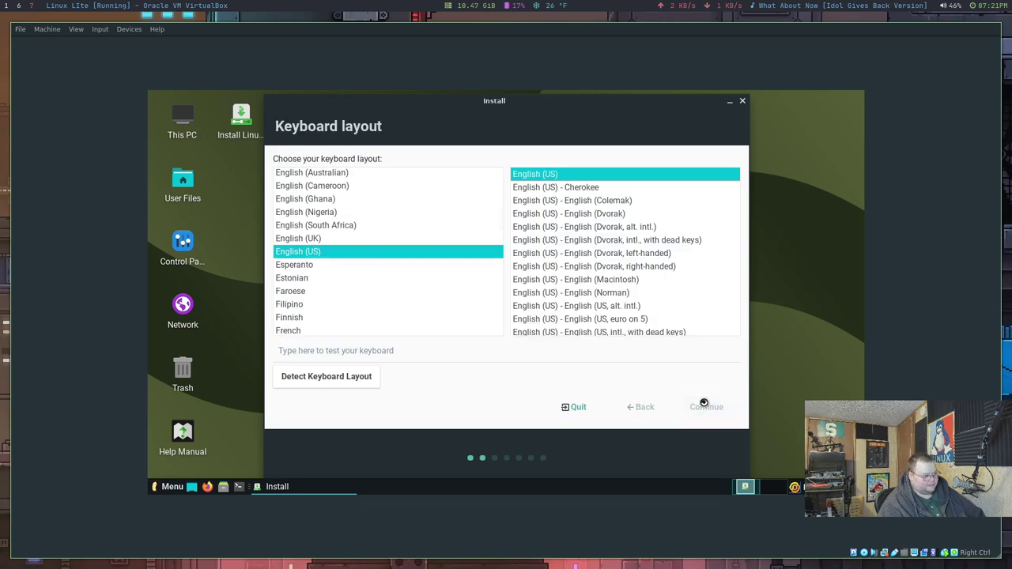
pyautogui.click(288, 162)
pyautogui.click(289, 200)
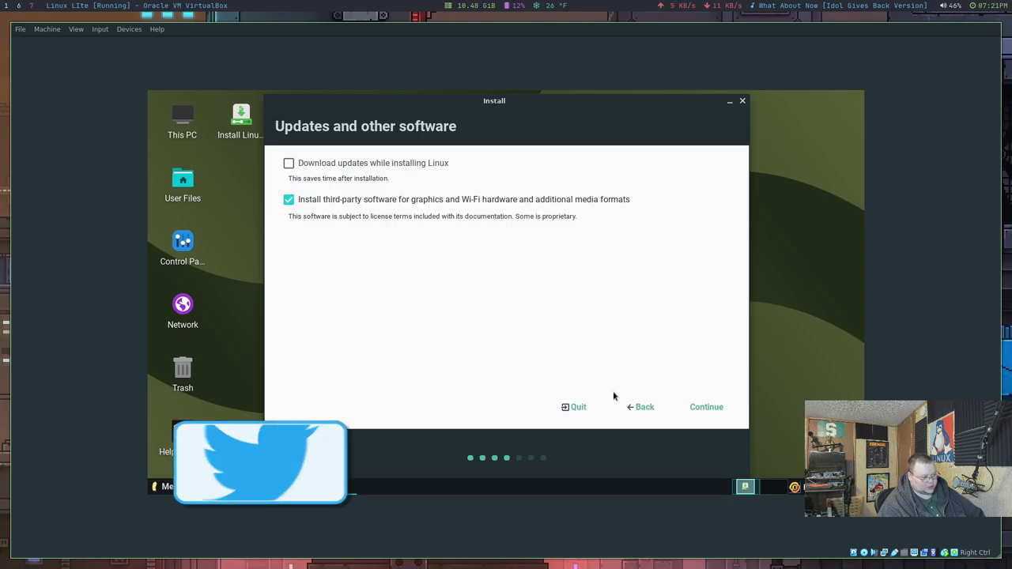
pyautogui.click(706, 408)
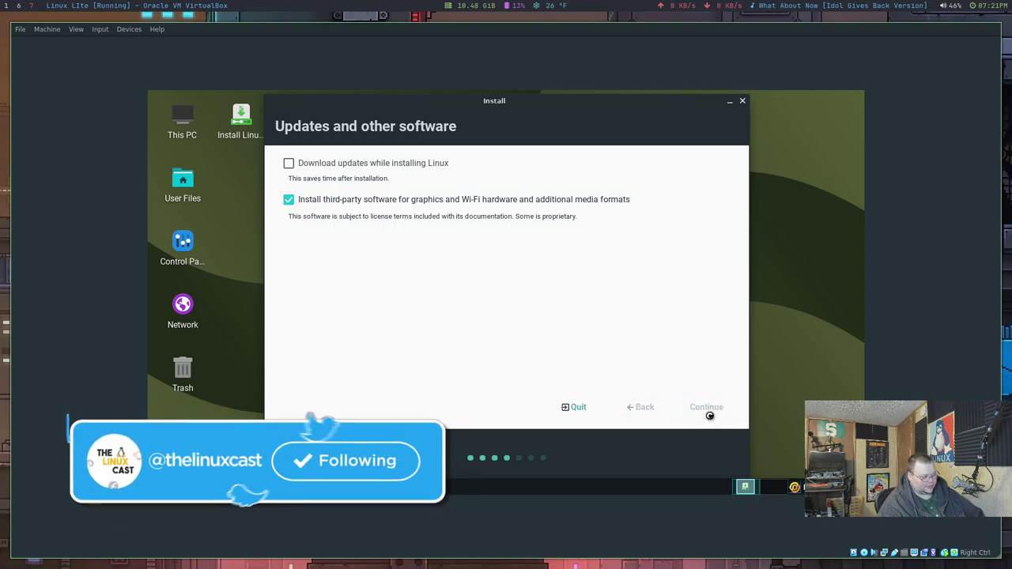
pyautogui.click(709, 411)
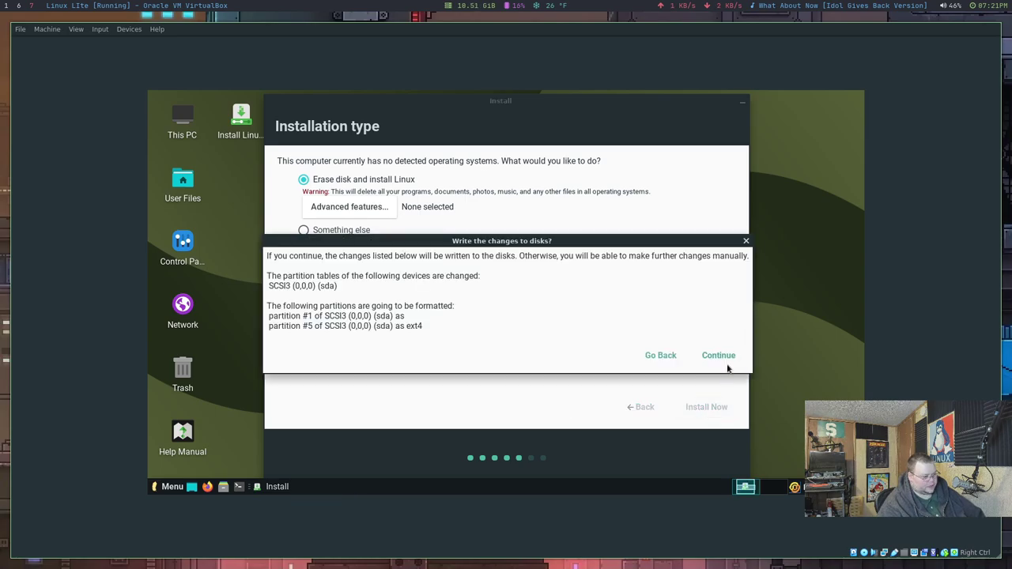
pyautogui.click(722, 359)
pyautogui.click(696, 406)
# Step: Fill in the user's name, username and password, then start copying files
pyautogui.write('matt')
pyautogui.press('Tab')
pyautogui.press('Tab')
pyautogui.press('Tab')
pyautogui.write('123')
pyautogui.press('Tab')
pyautogui.write('123')
pyautogui.press('Tab')
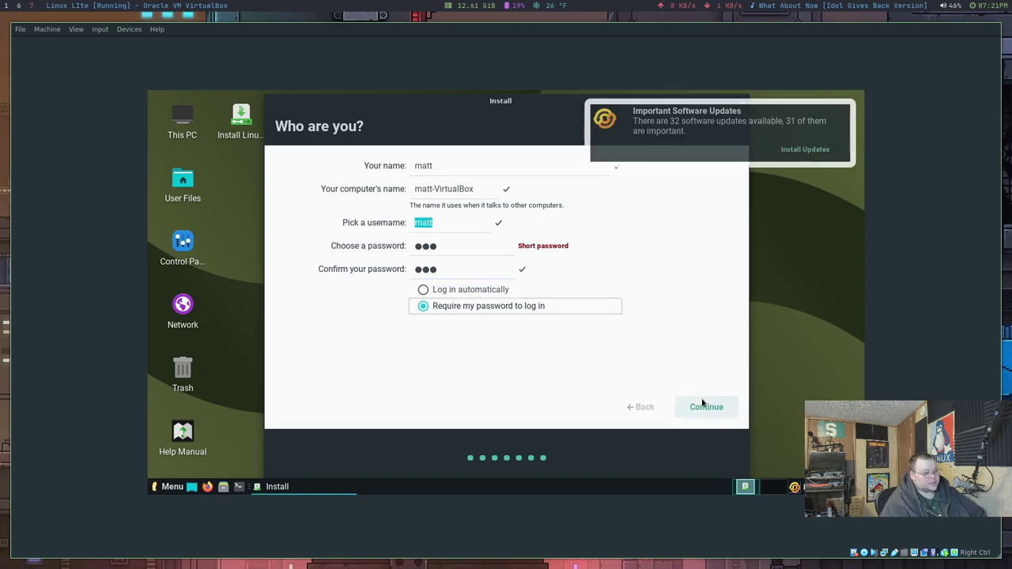
pyautogui.click(700, 407)
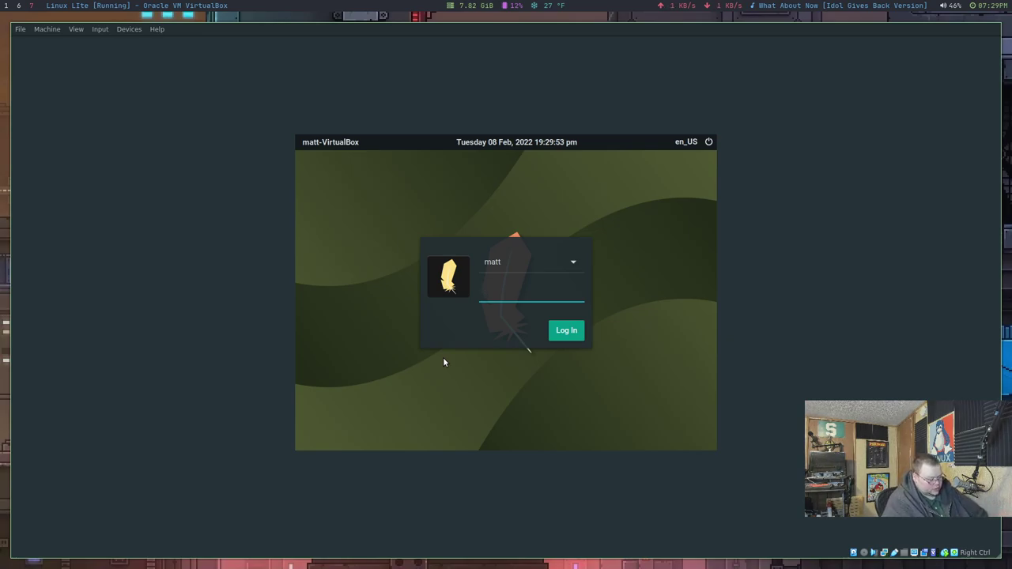
# Step: Log in with the account password and open Display settings via 'disp' to check the 1440x900 resolution
pyautogui.write('****')
pyautogui.press('Return')
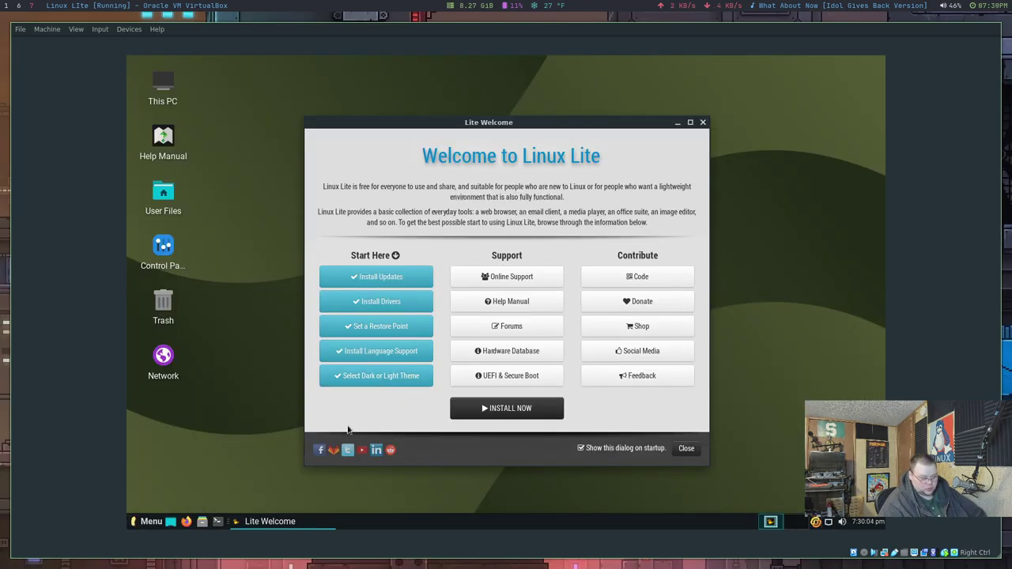
pyautogui.click(154, 523)
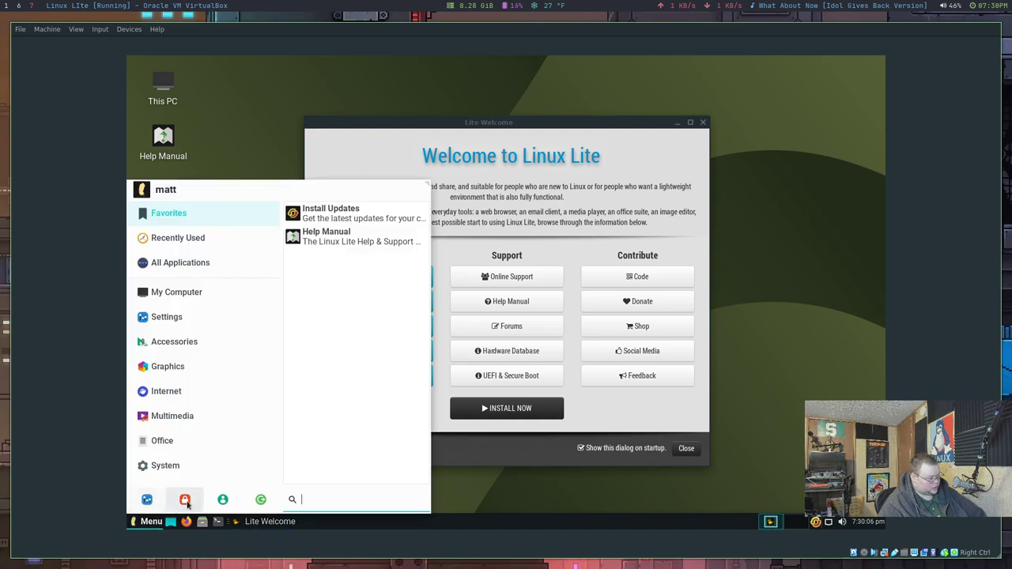
pyautogui.write('disp')
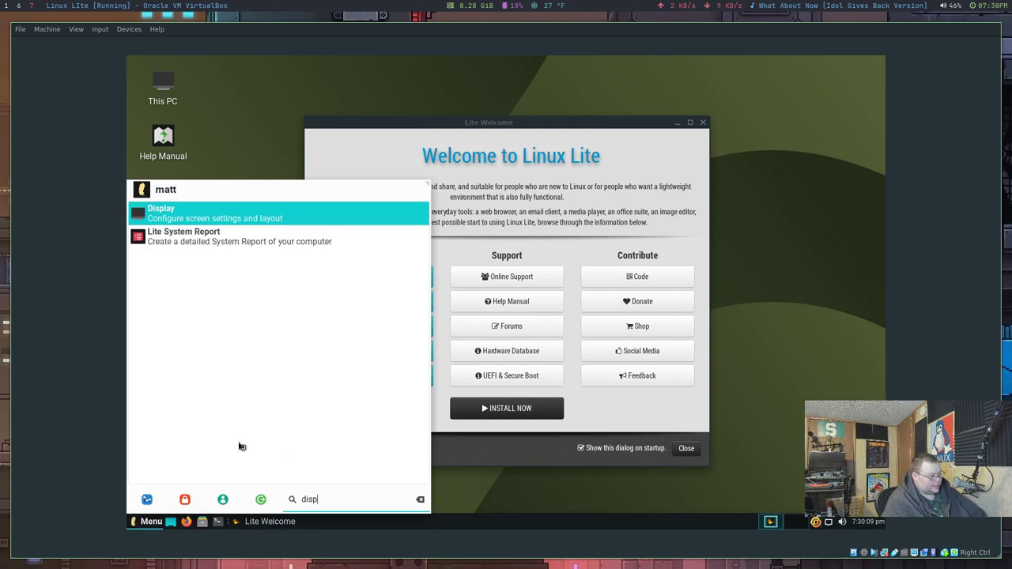
pyautogui.press('Return')
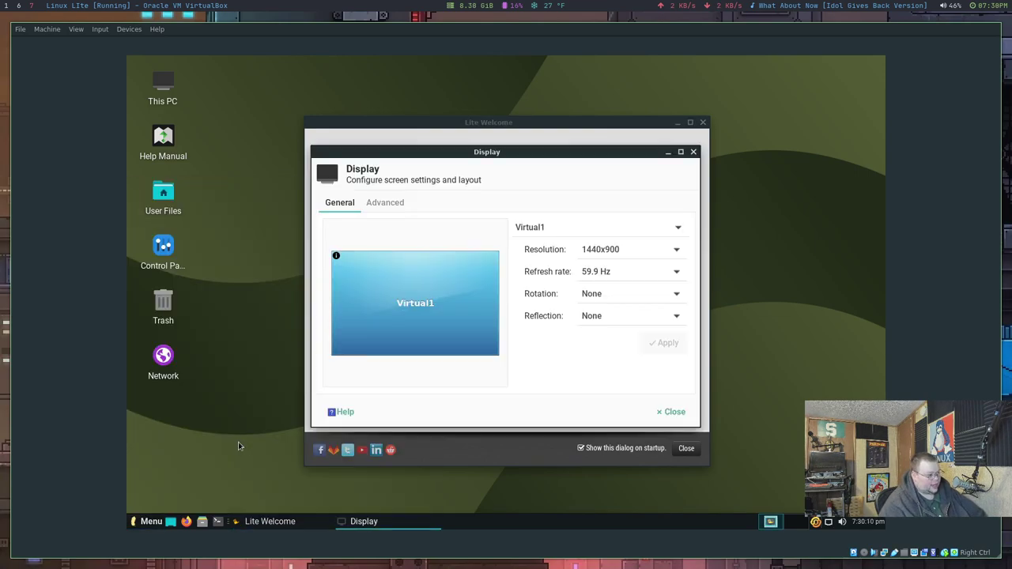
pyautogui.click(649, 250)
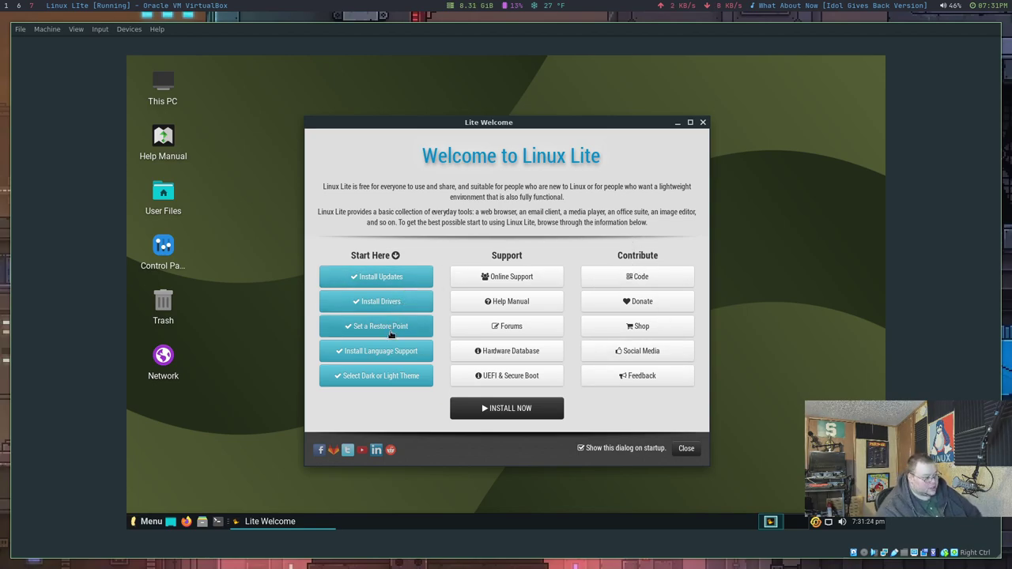
# Step: Apply the Dark Theme from Lite Welcome's theme chooser
pyautogui.click(392, 378)
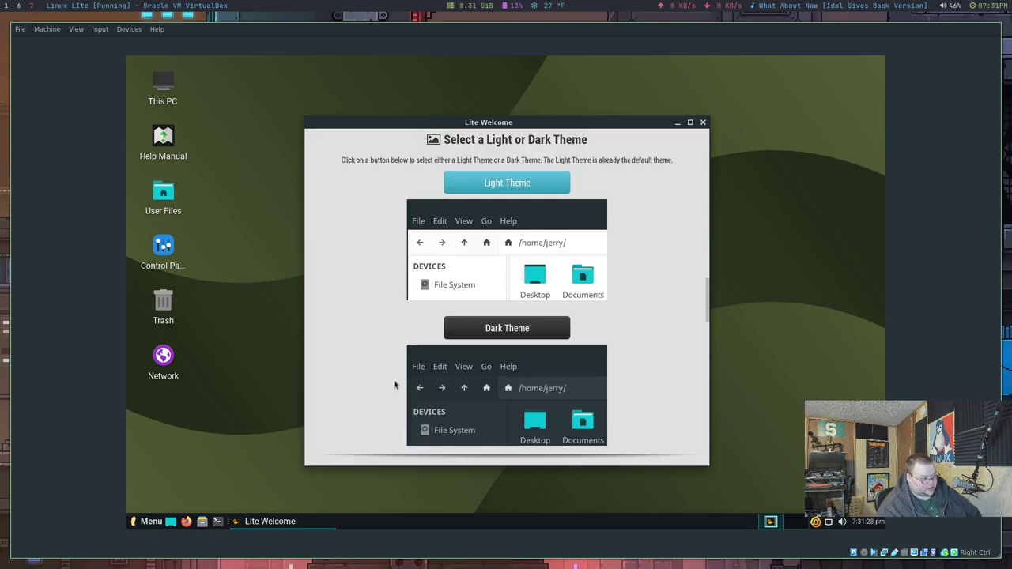
pyautogui.click(523, 332)
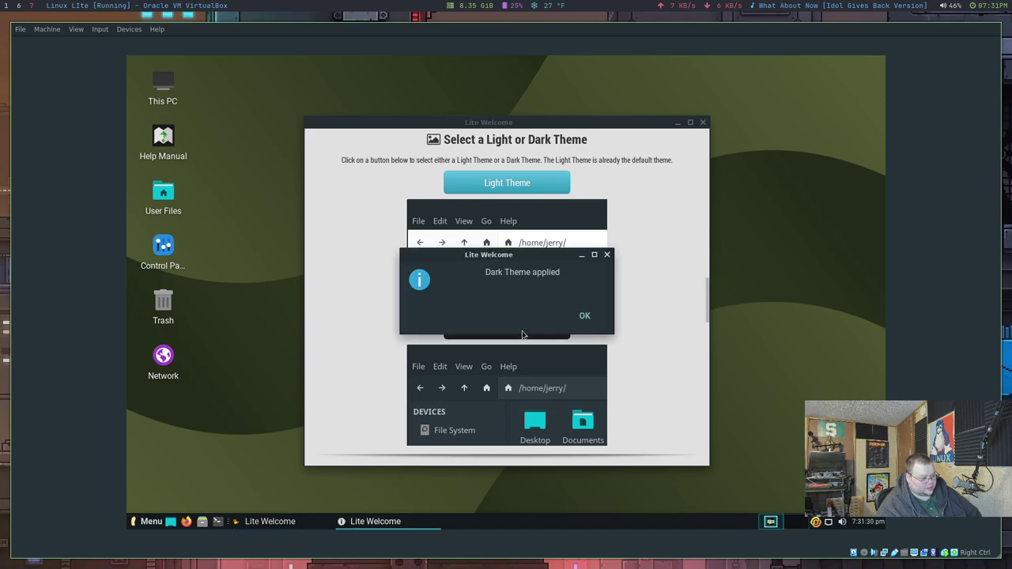
pyautogui.click(585, 314)
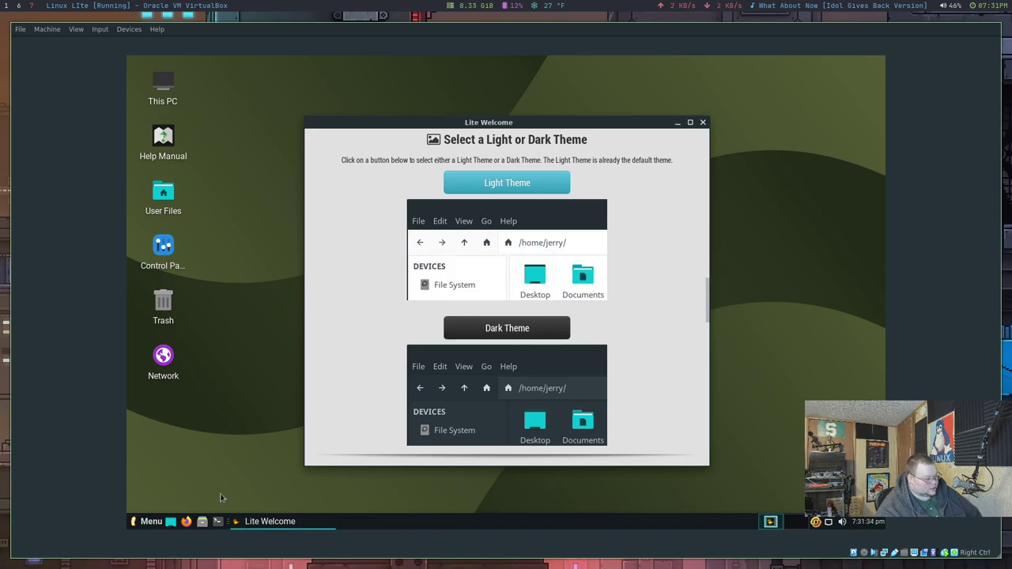
# Step: Preview the dark theme in the home folder, then return to the Welcome to Linux Lite page
pyautogui.click(202, 521)
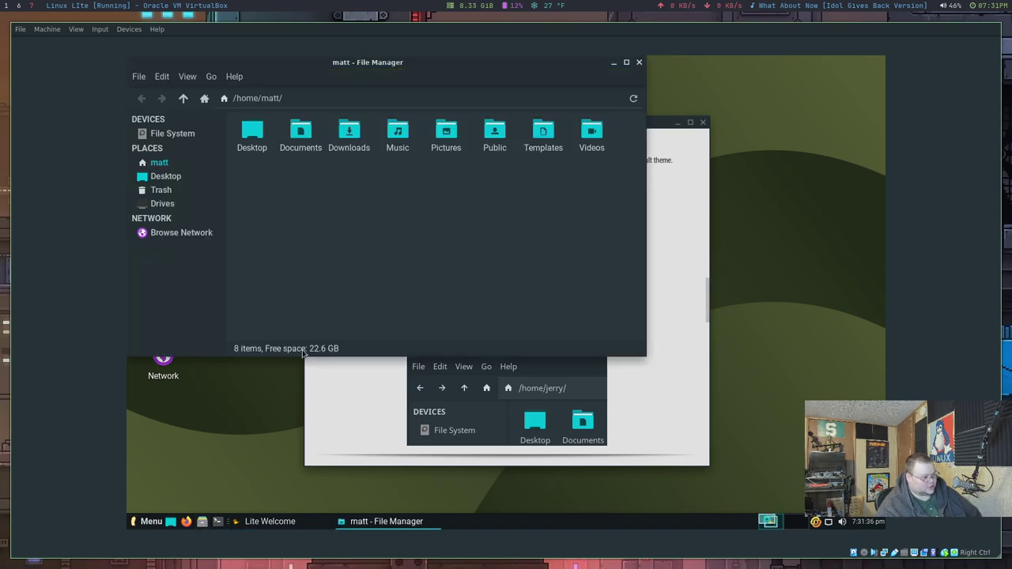
pyautogui.click(639, 62)
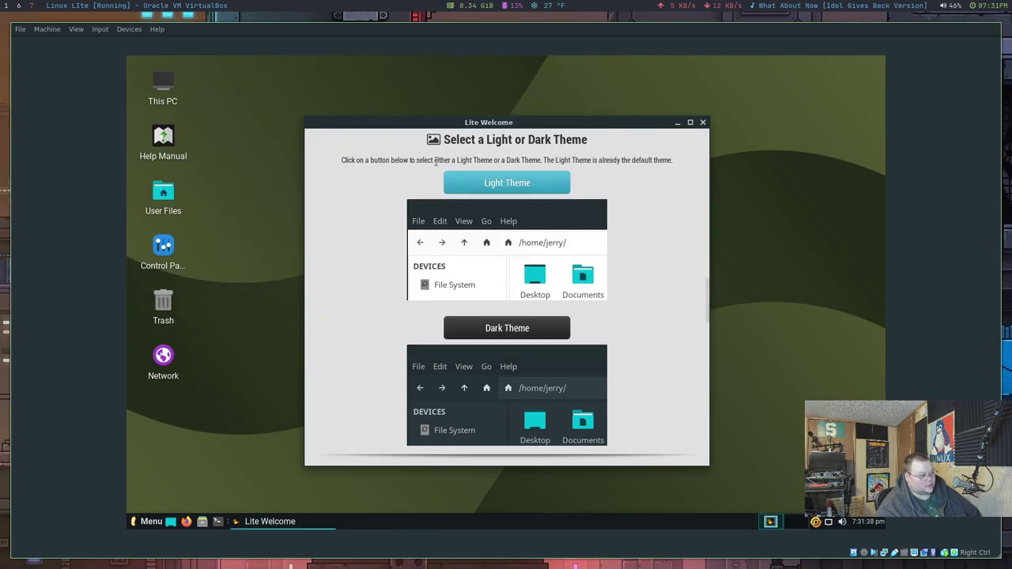
pyautogui.scroll(1, 644, 202)
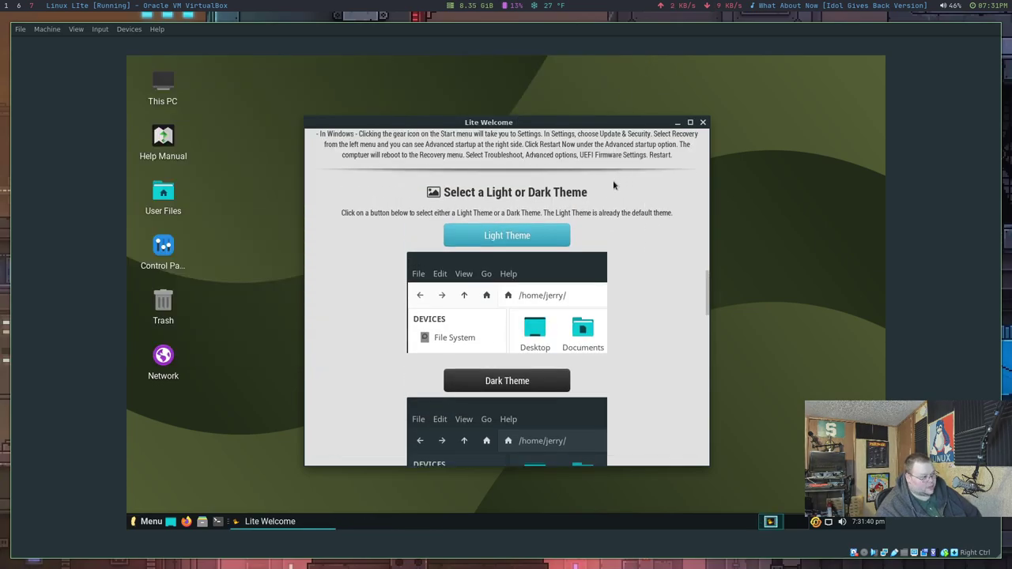
pyautogui.scroll(-1, 614, 194)
pyautogui.scroll(10, 618, 229)
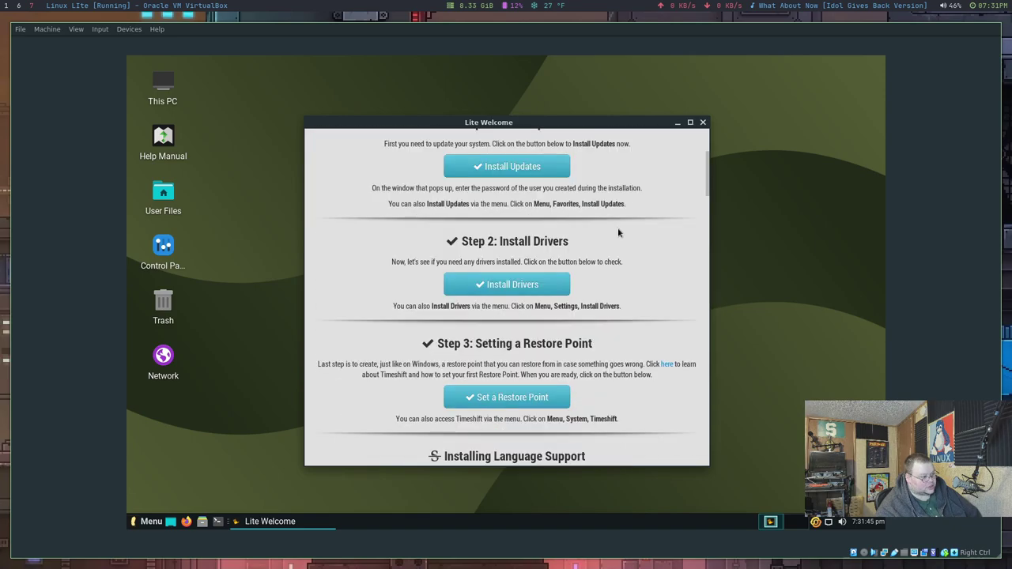
pyautogui.scroll(3, 618, 227)
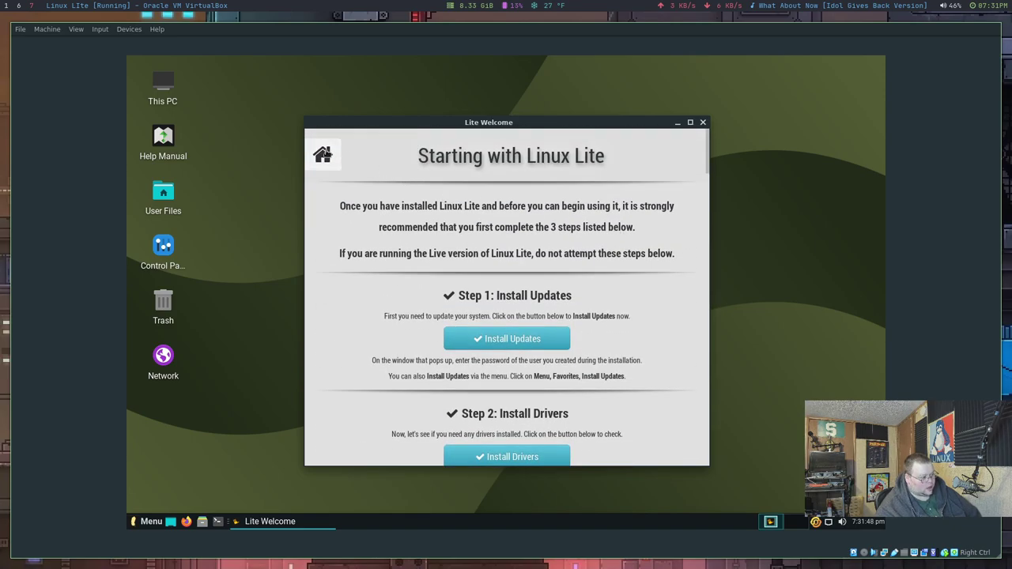
pyautogui.click(324, 155)
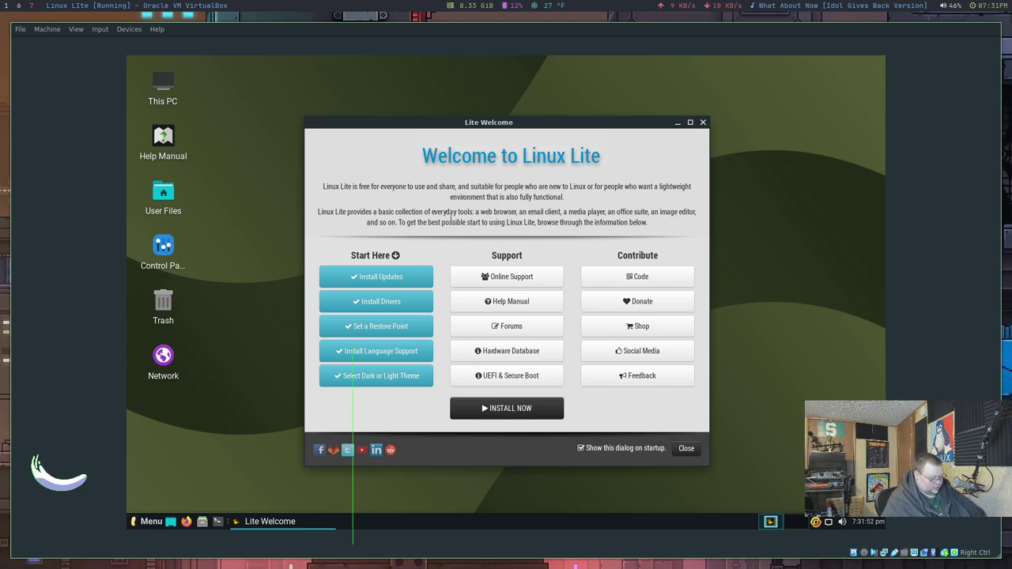
# Step: Open a terminal with Ctrl+Alt+T and run neofetch to show system information
pyautogui.hotkey('ctrl', 'alt', 't')
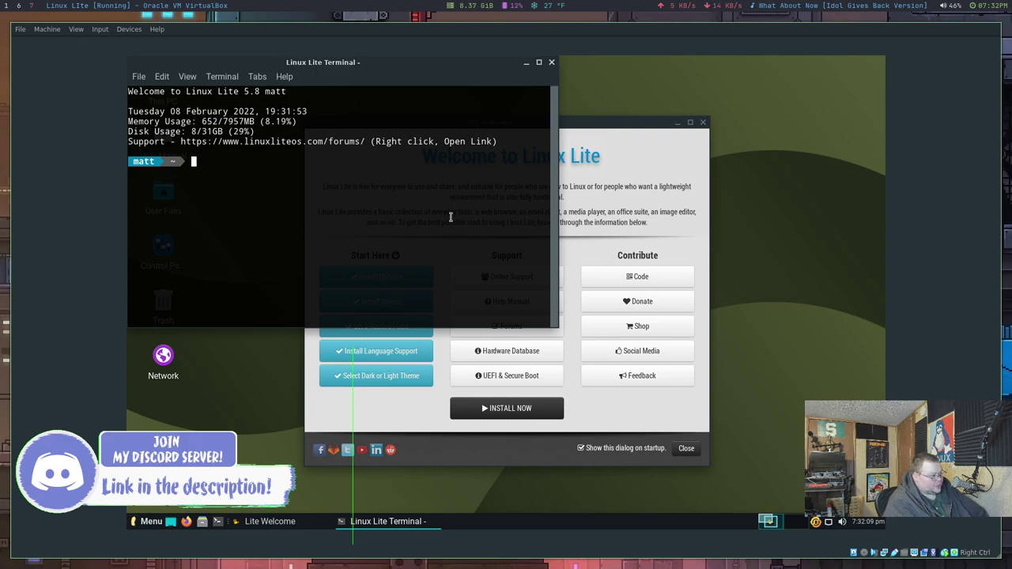
pyautogui.write('neo')
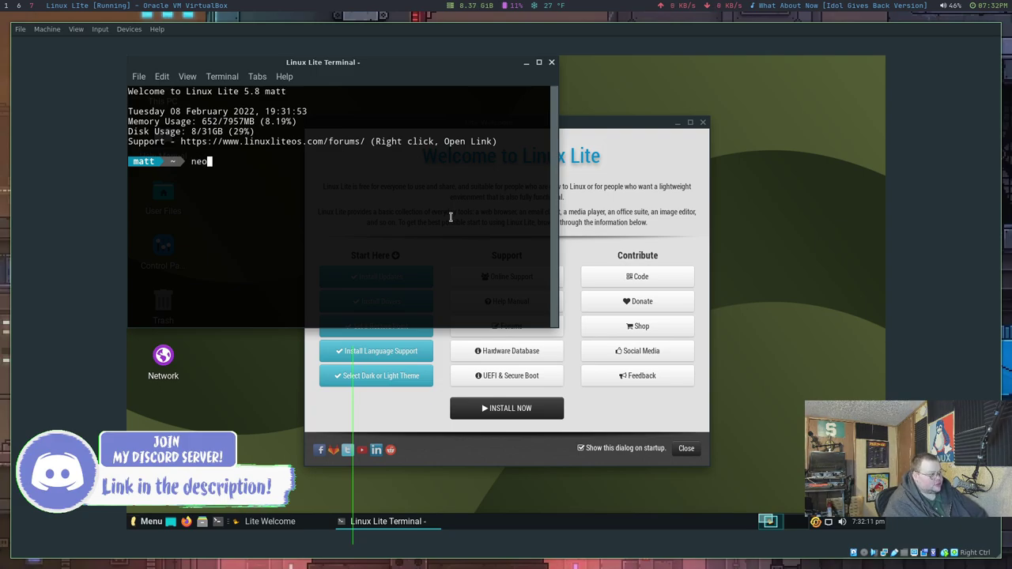
pyautogui.write('fetch')
pyautogui.press('Return')
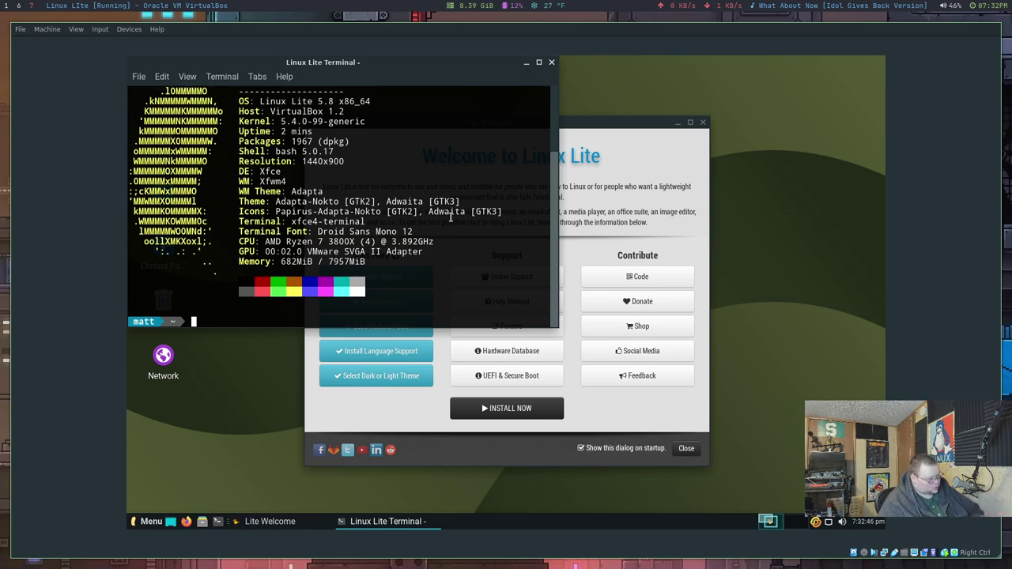
# Step: Run 'sudo apt update && sudo apt updrade' with the admin password, then bring Lite Welcome forward
pyautogui.write('sudo apt update && su')
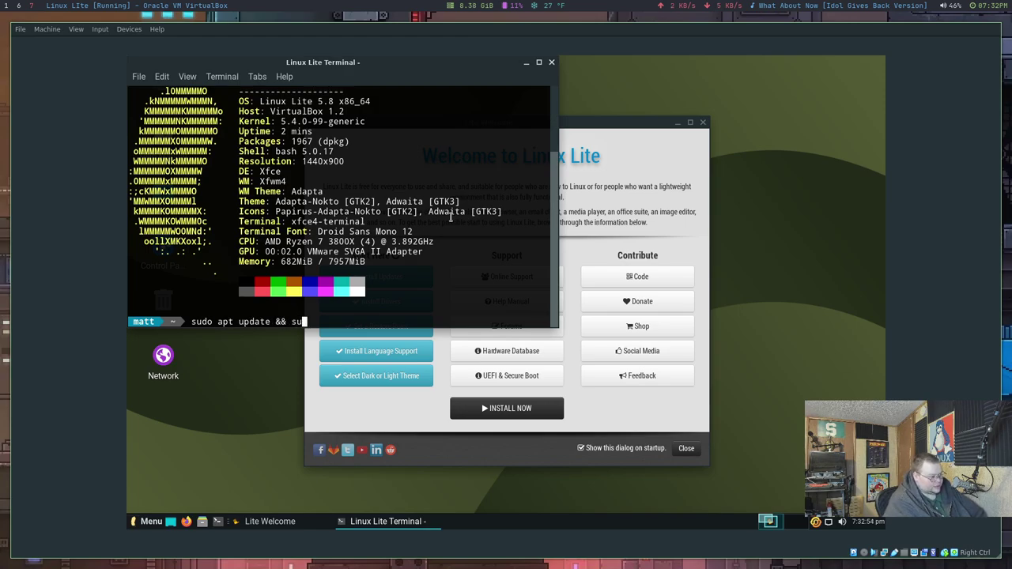
pyautogui.write('do apt upd')
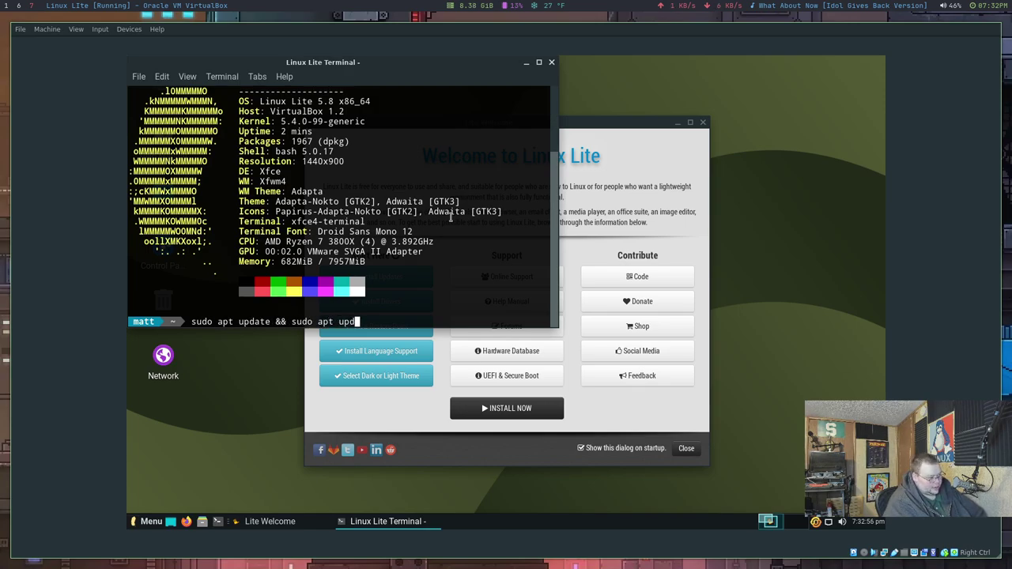
pyautogui.write('rade')
pyautogui.press('Return')
pyautogui.press('Return')
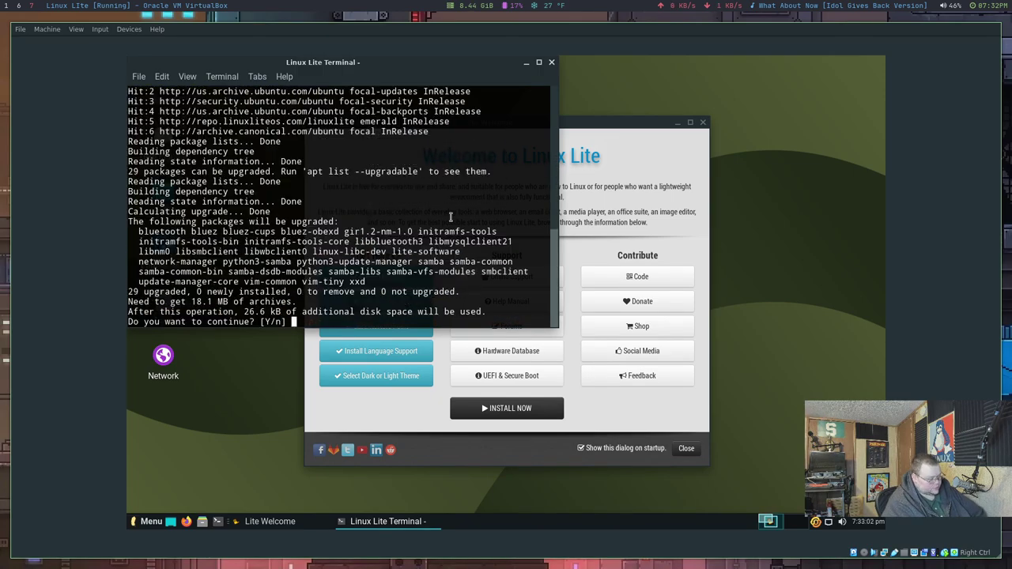
pyautogui.write('y')
pyautogui.press('Return')
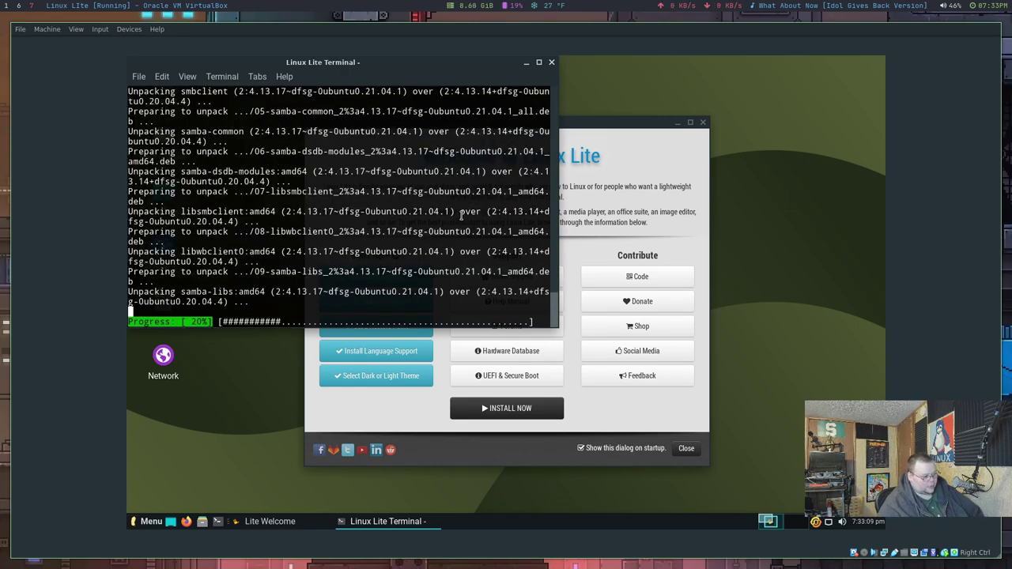
pyautogui.click(652, 130)
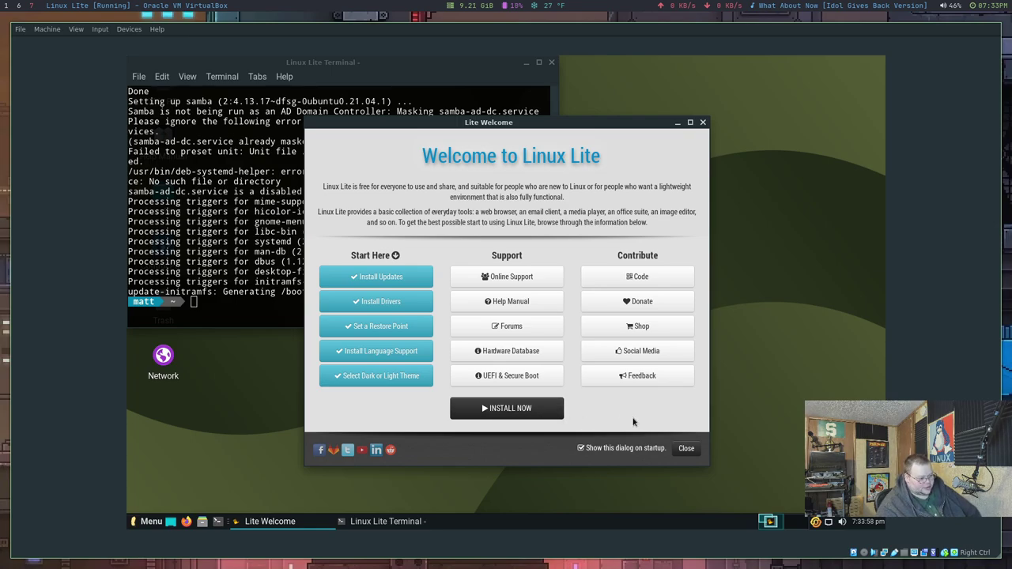
# Step: Disable Lite Welcome on startup and close it, then search the menu for 'install' and dismiss it
pyautogui.click(616, 447)
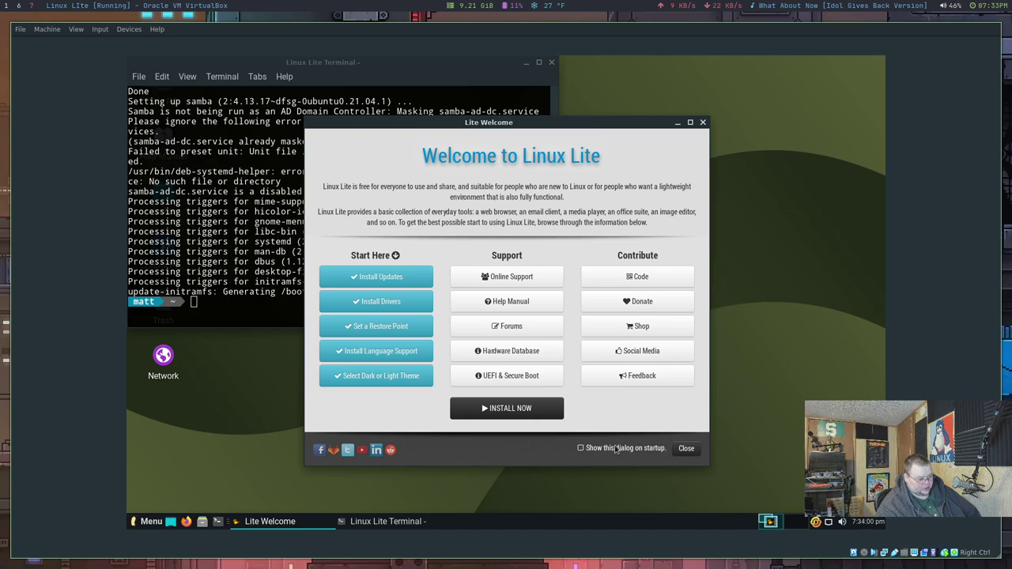
pyautogui.click(685, 448)
pyautogui.click(146, 521)
pyautogui.write('install')
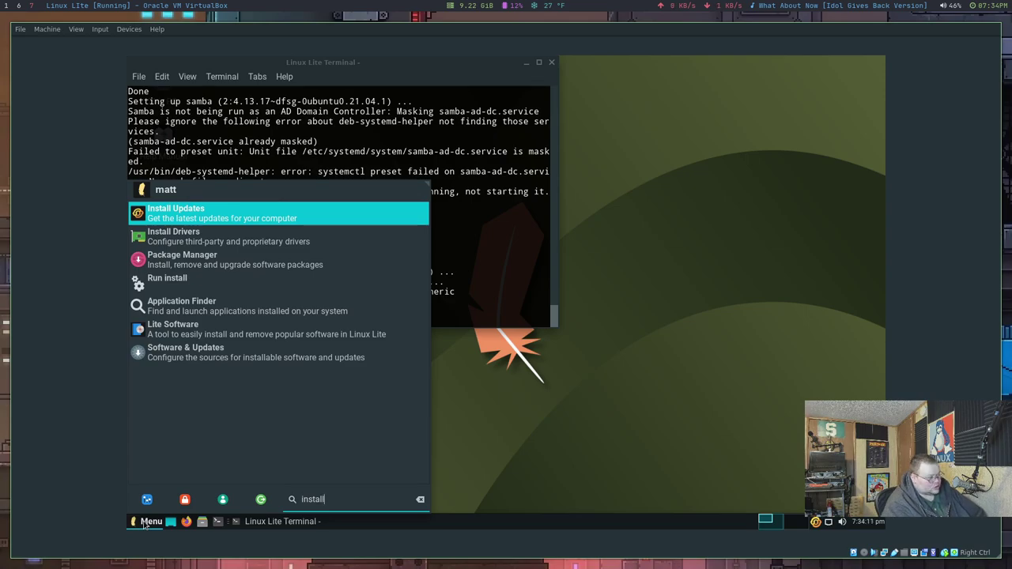
pyautogui.click(144, 524)
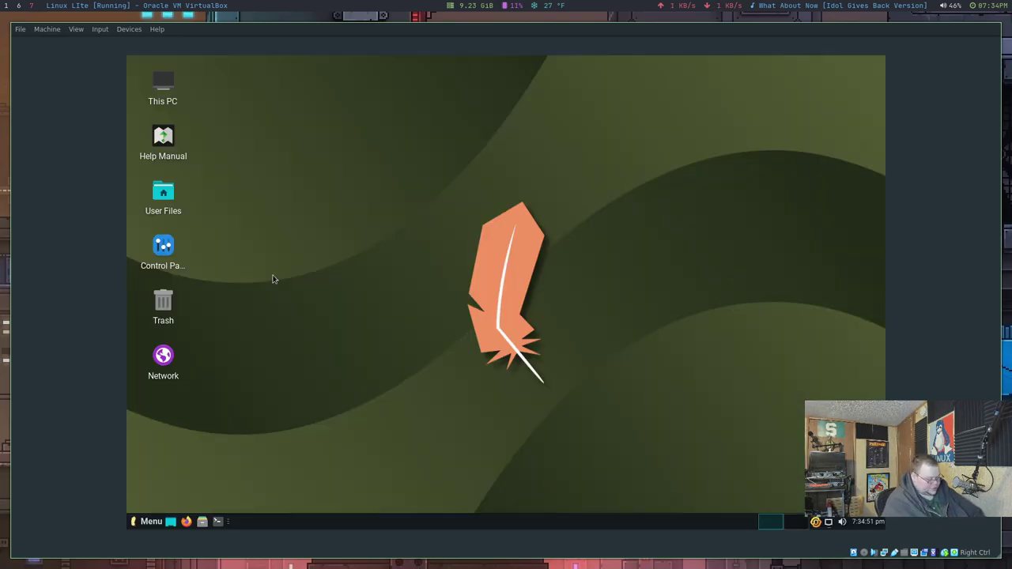
pyautogui.hotkey('ctrl', 'alt', 't')
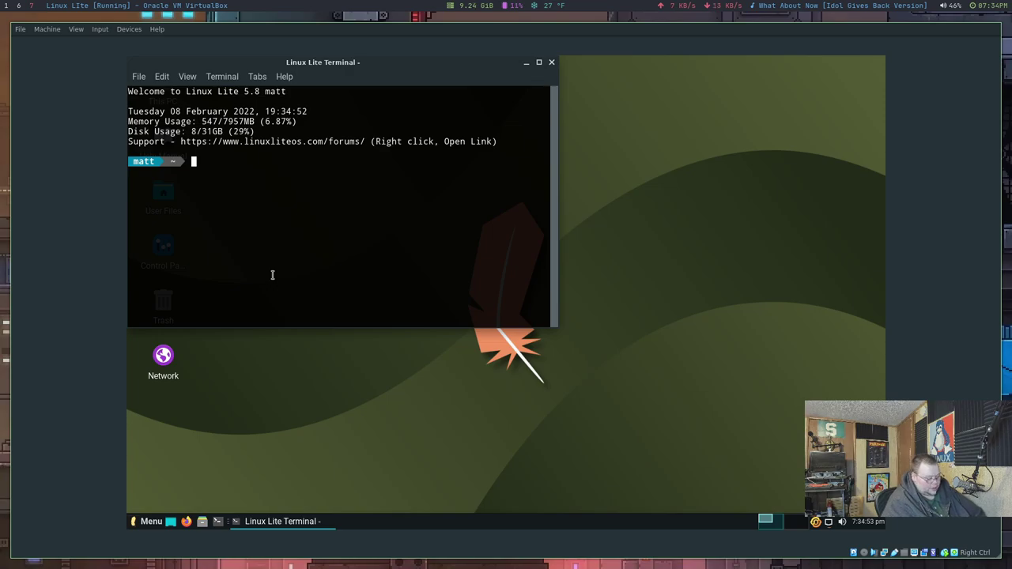
pyautogui.hotkey('ctrl', '+')
pyautogui.hotkey('ctrl', '+')
pyautogui.write('su')
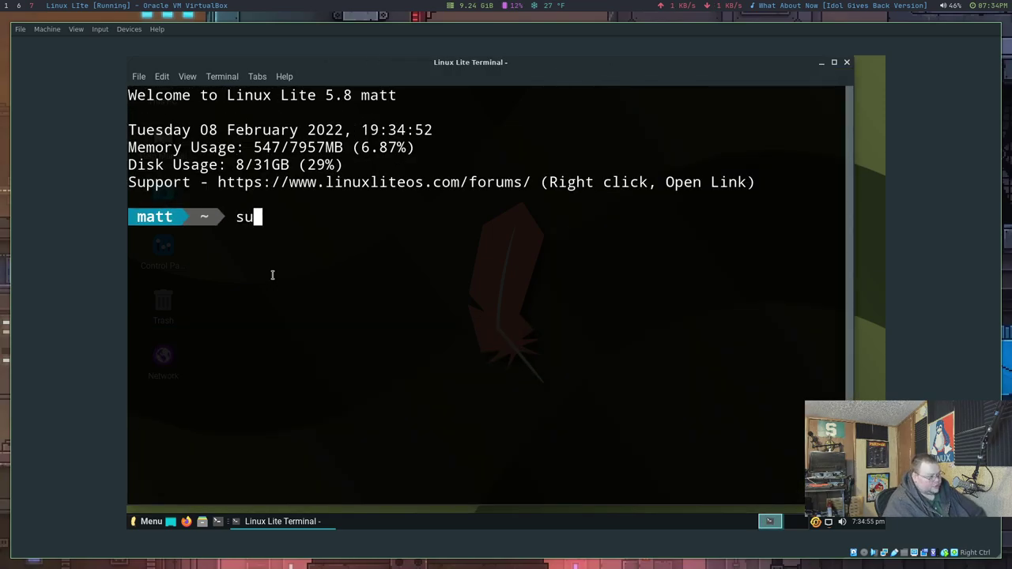
pyautogui.press('BackSpace')
pyautogui.press('BackSpace')
pyautogui.write('uname -a')
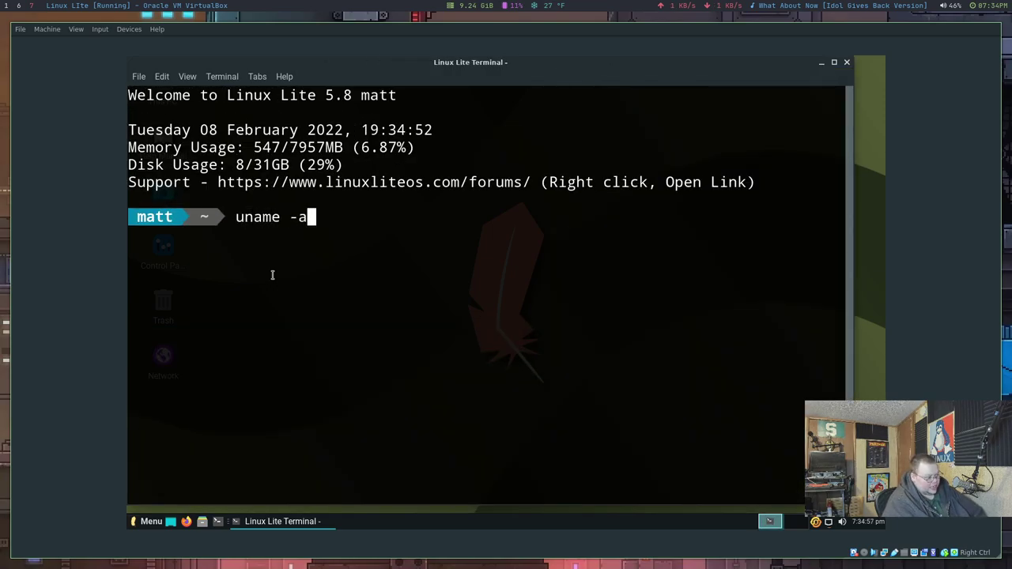
pyautogui.press('Return')
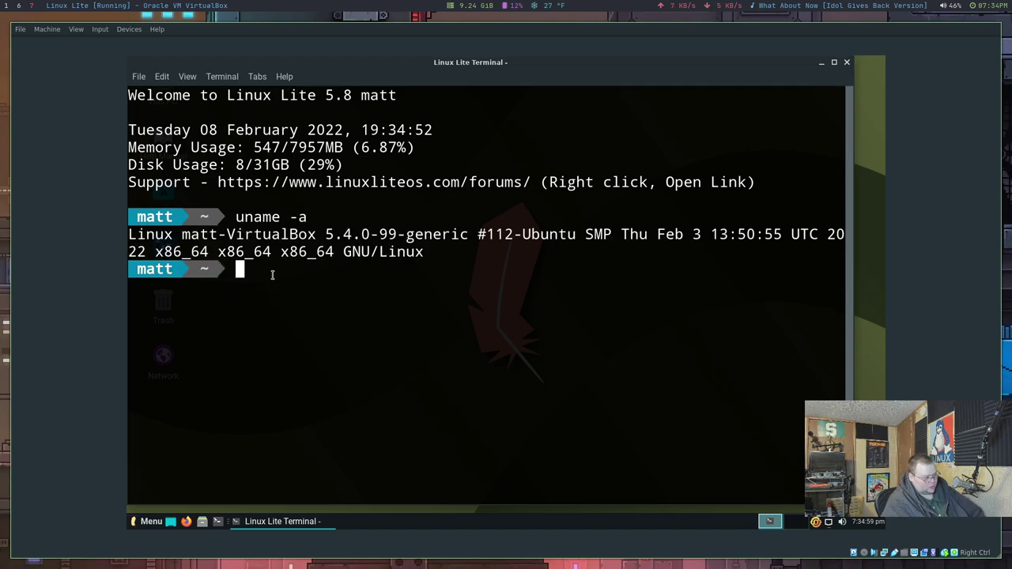
pyautogui.hotkey('ctrl', 'l')
pyautogui.write('free -m')
pyautogui.press('Return')
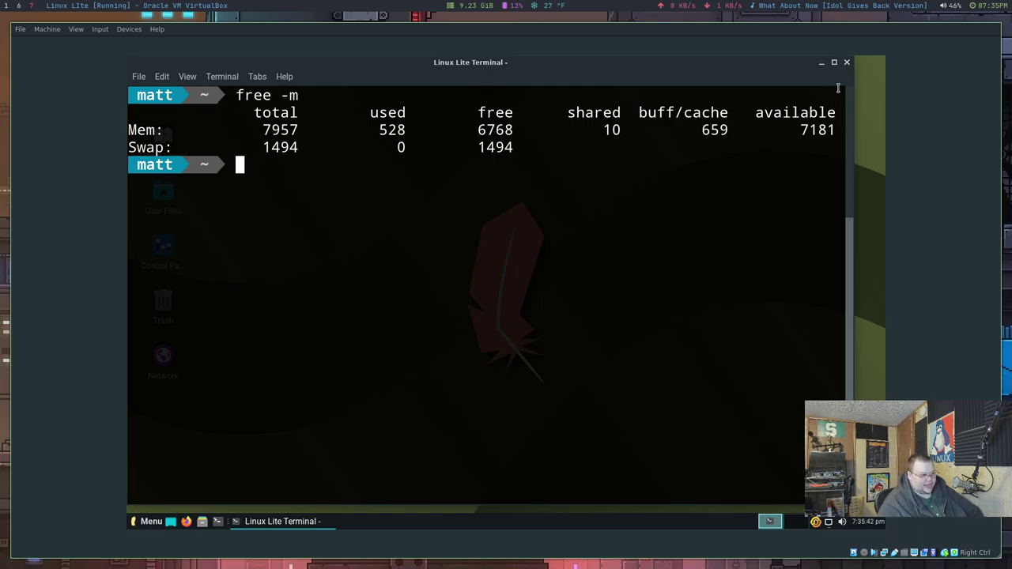
pyautogui.click(847, 62)
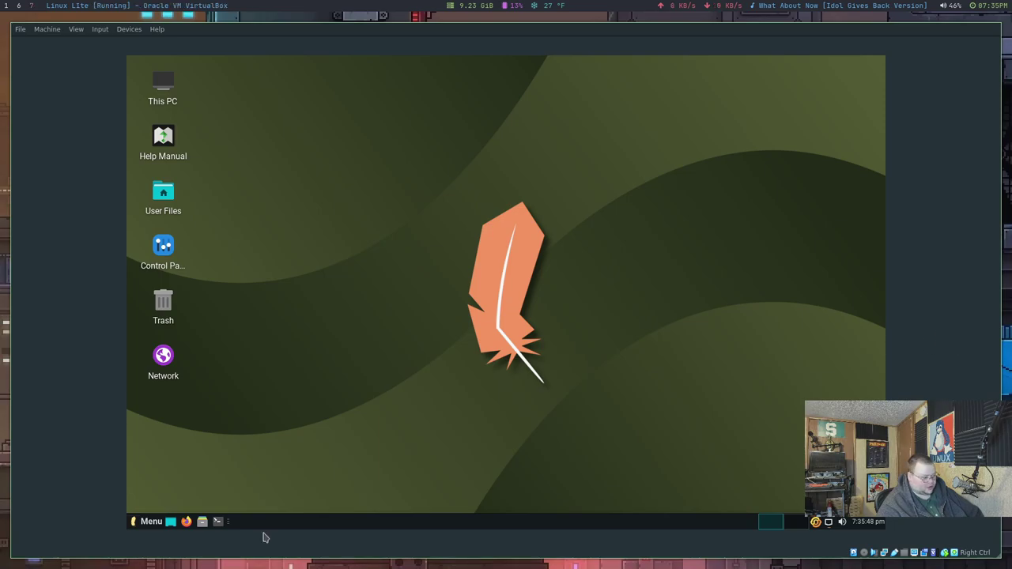
pyautogui.click(151, 522)
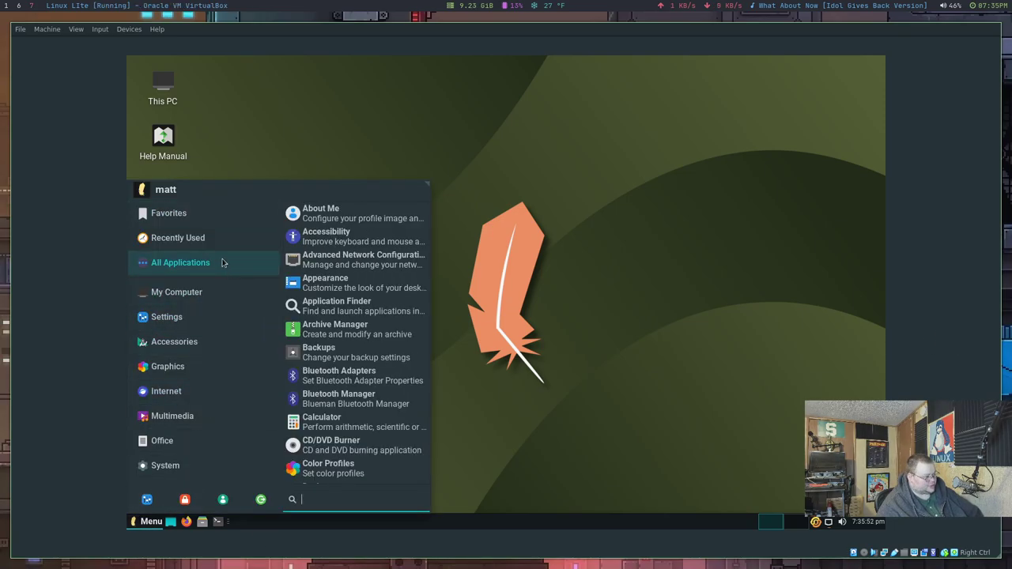
pyautogui.moveTo(214, 251)
pyautogui.scroll(-2, 320, 317)
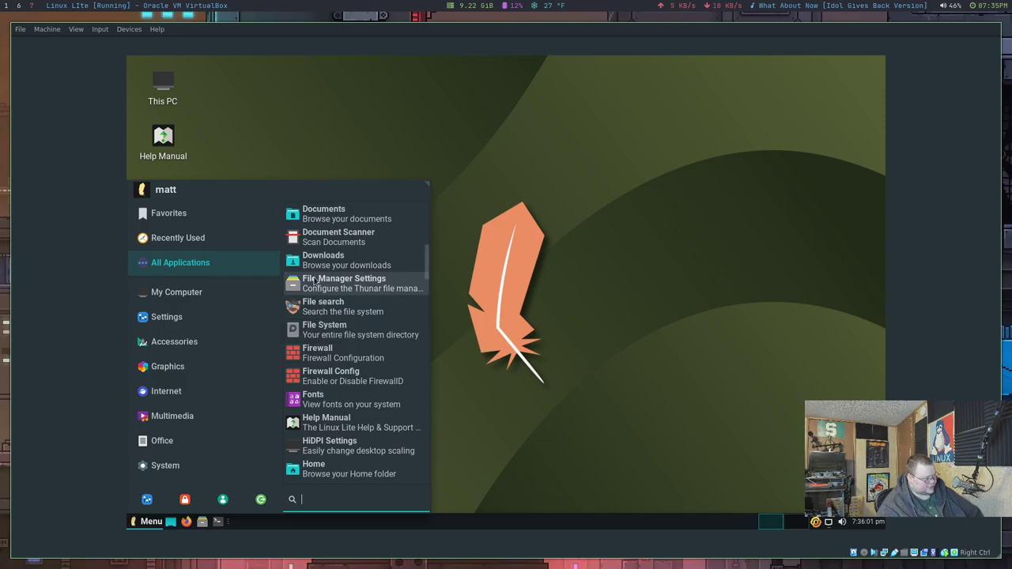
pyautogui.scroll(-4, 327, 341)
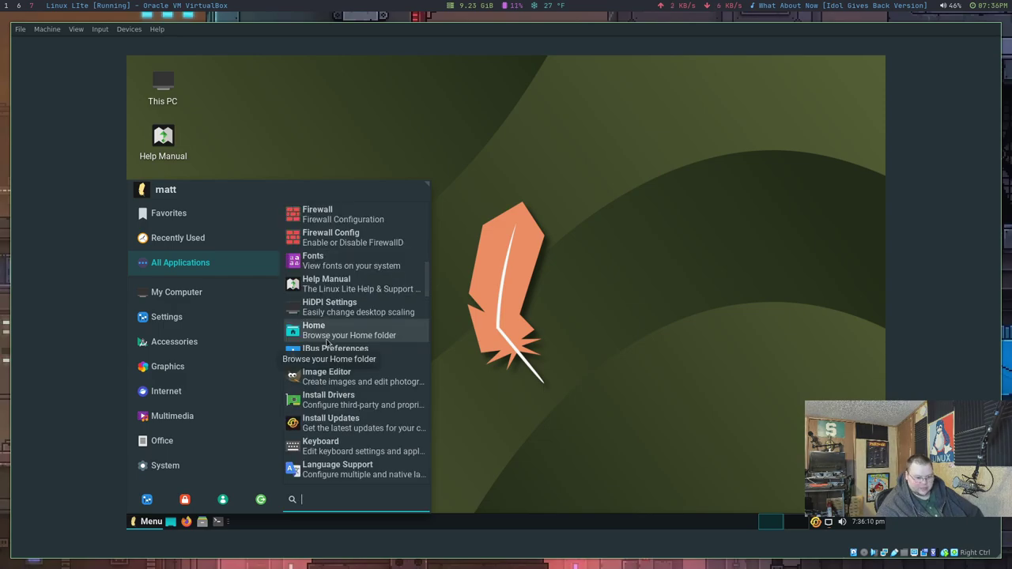
pyautogui.scroll(-3, 326, 342)
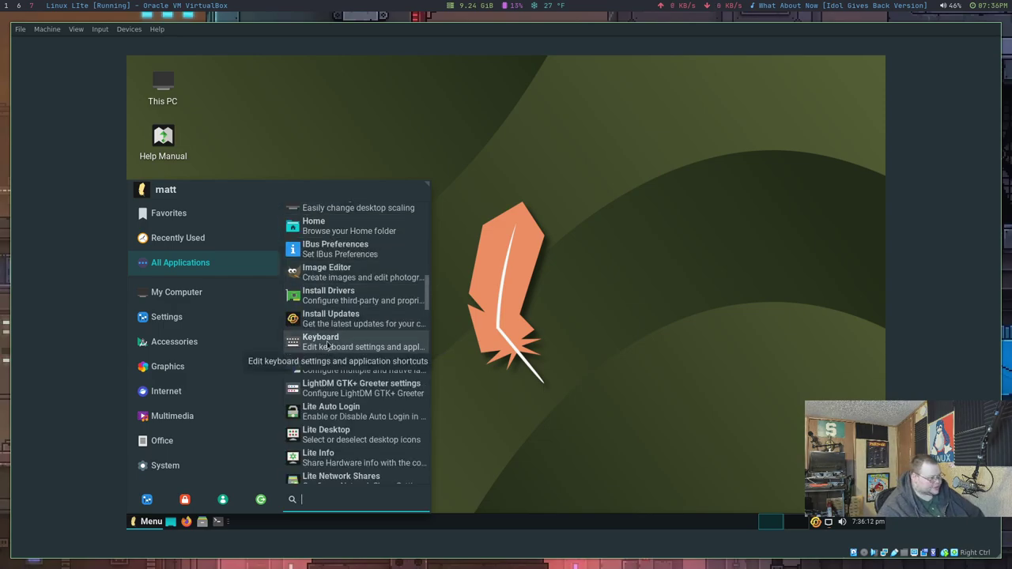
pyautogui.rightClick(624, 335)
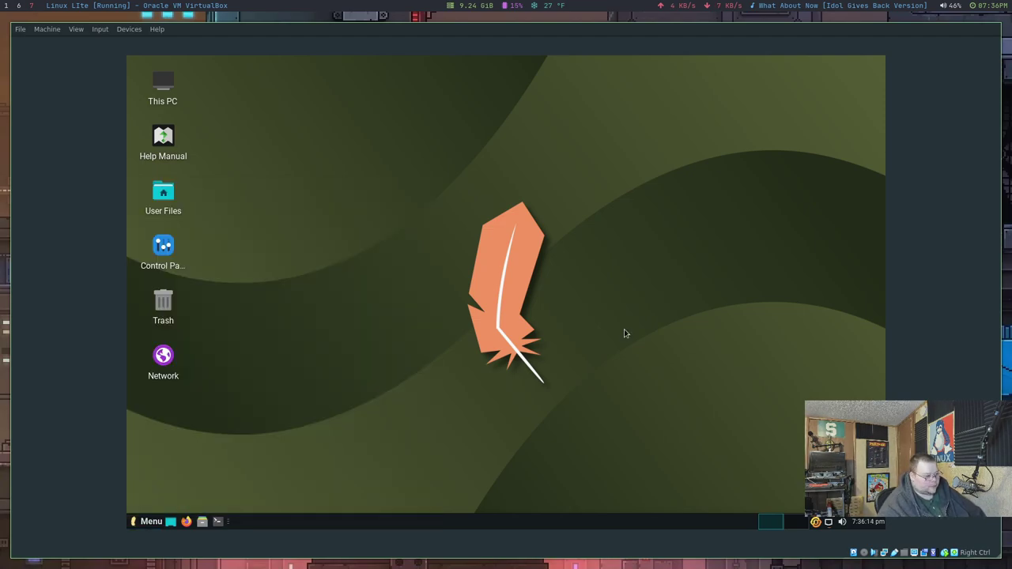
# Step: In Desktop Settings, try the bridge, tunnel and droplets wallpapers, then settle on the indoor pool image
pyautogui.rightClick(624, 333)
pyautogui.click(674, 450)
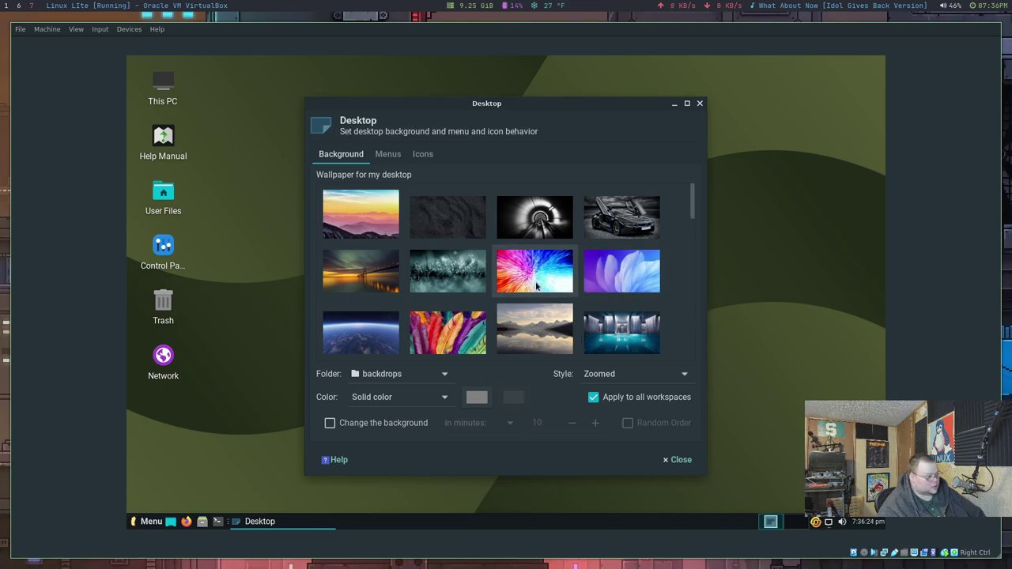
pyautogui.click(360, 271)
pyautogui.moveTo(552, 104); pyautogui.dragTo(498, 113)
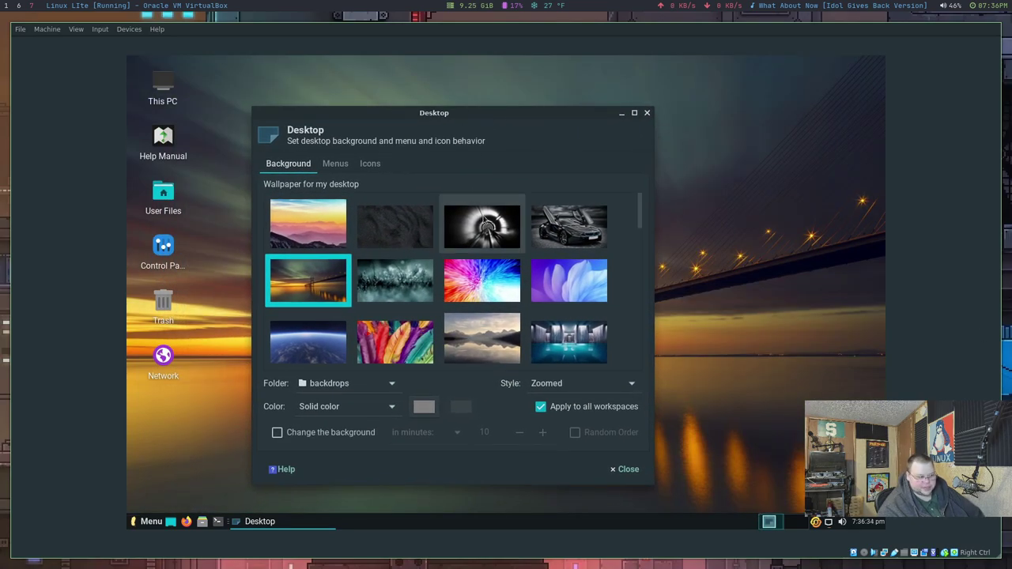
pyautogui.click(500, 222)
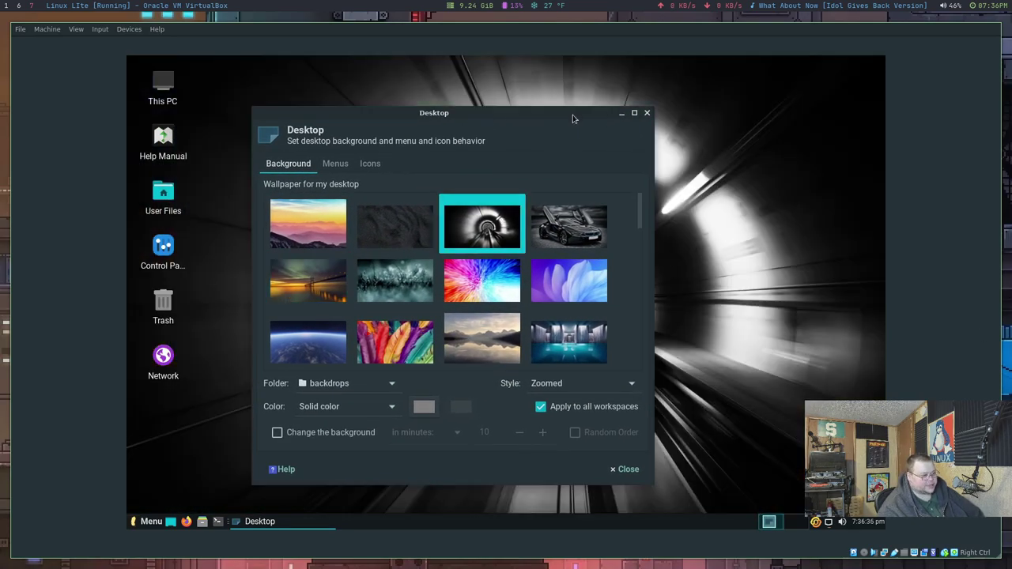
pyautogui.moveTo(571, 119); pyautogui.dragTo(601, 110)
pyautogui.click(494, 265)
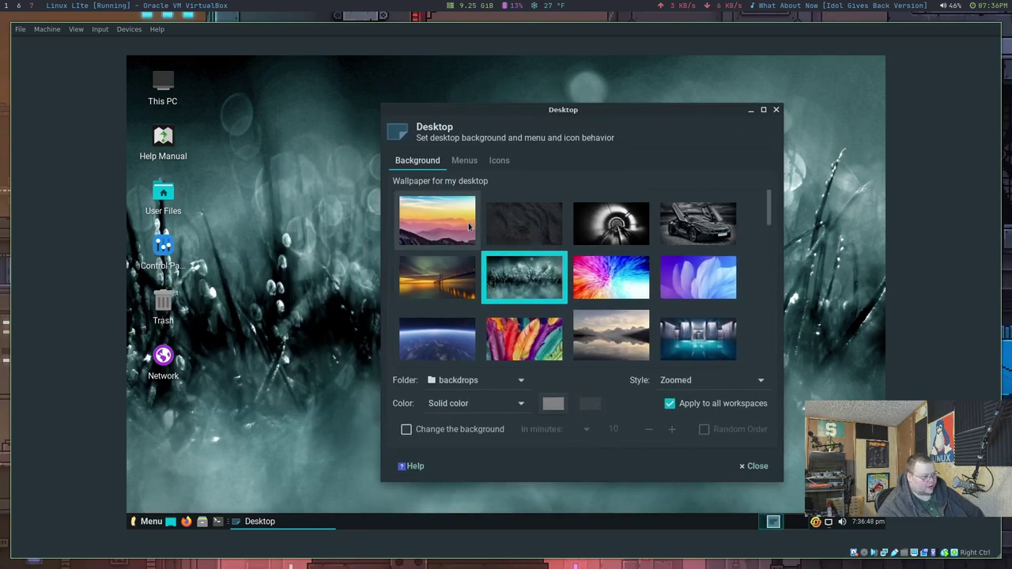
pyautogui.click(688, 332)
pyautogui.moveTo(591, 108)
pyautogui.mouseDown()
pyautogui.moveTo(284, 359)
pyautogui.moveTo(284, 416)
pyautogui.moveTo(581, 125)
pyautogui.mouseUp()
pyautogui.scroll(-5, 522, 310)
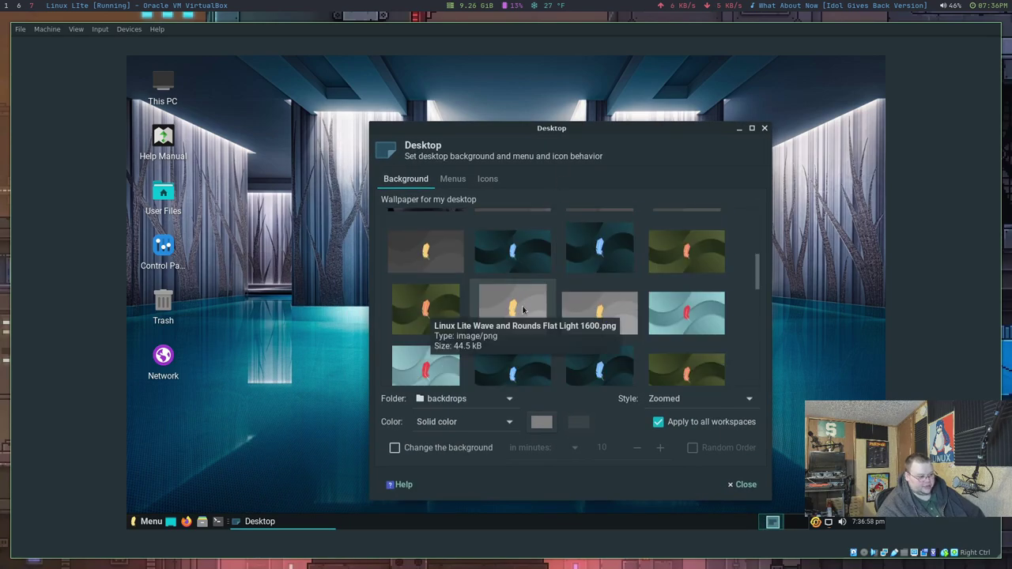
pyautogui.scroll(-2, 522, 310)
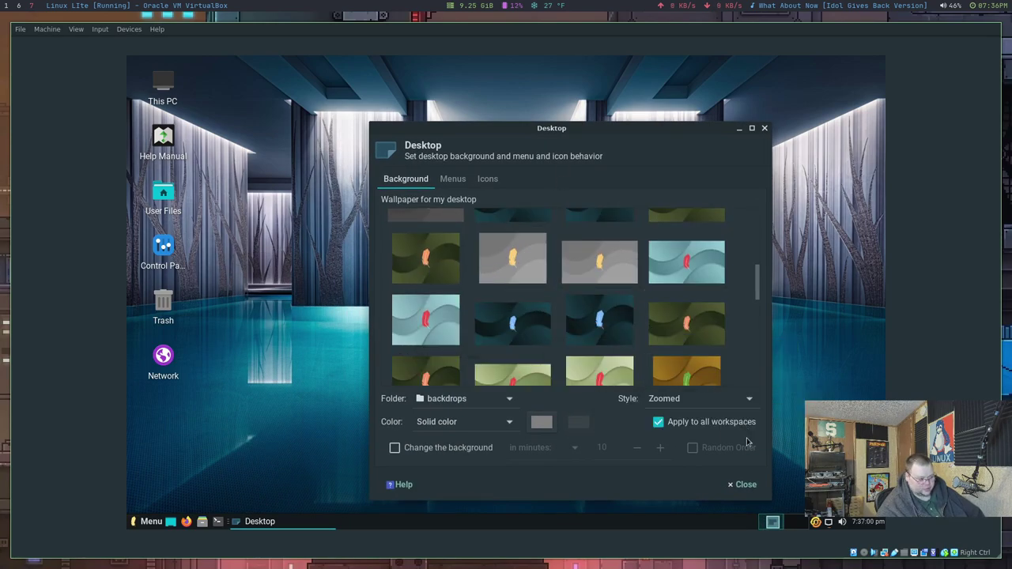
# Step: Close Desktop settings, then open a terminal, run 'neotetch' and switch away from it
pyautogui.click(745, 485)
pyautogui.hotkey('ctrl', 'alt', 't')
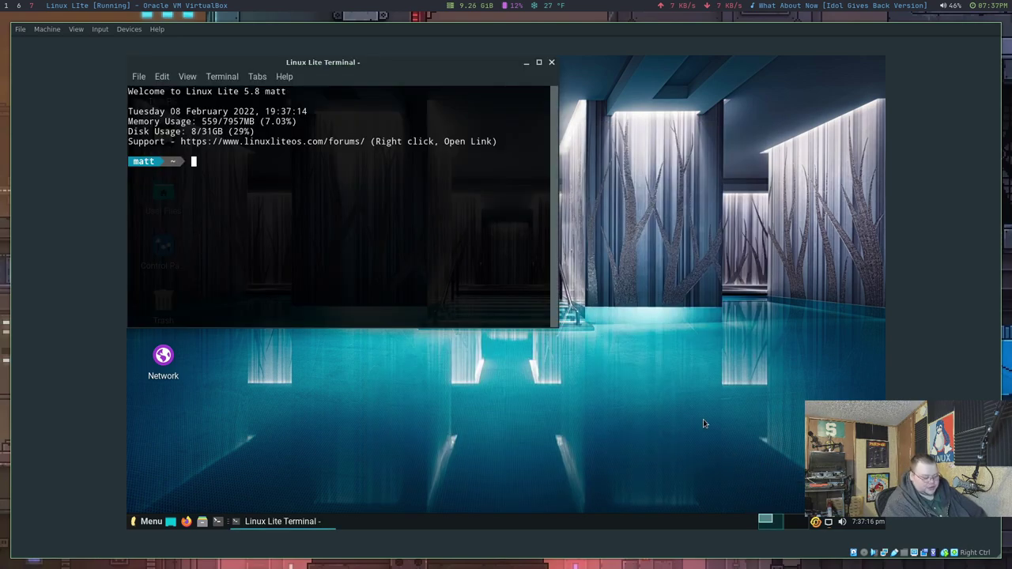
pyautogui.write('neot')
pyautogui.write('etch')
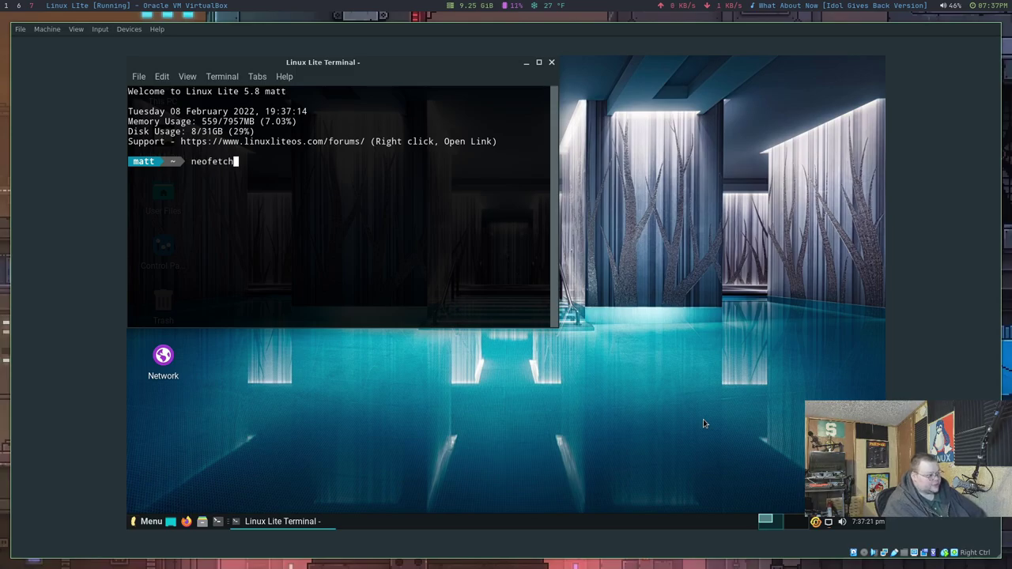
pyautogui.press('Return')
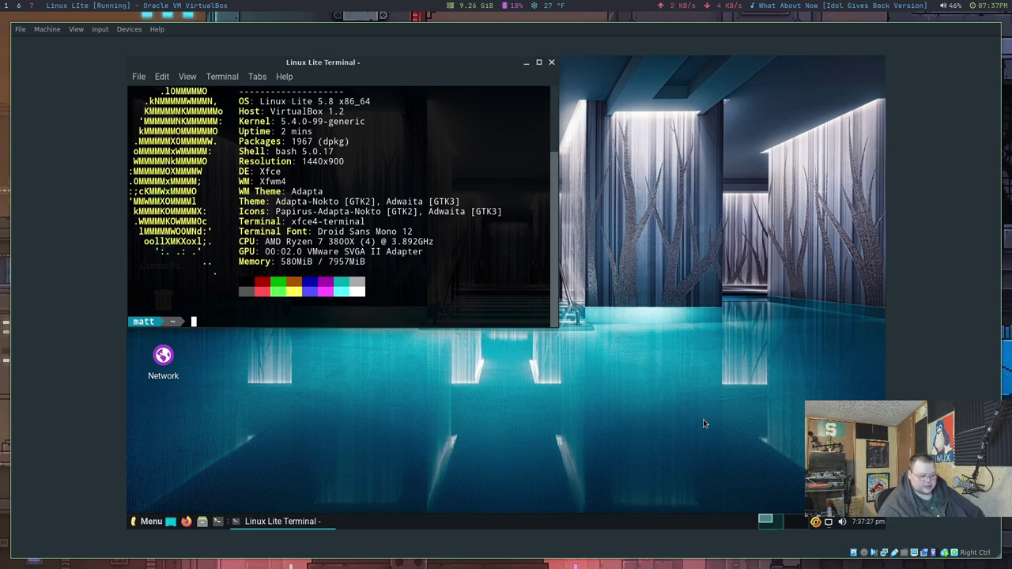
pyautogui.hotkey('alt', 'Tab')
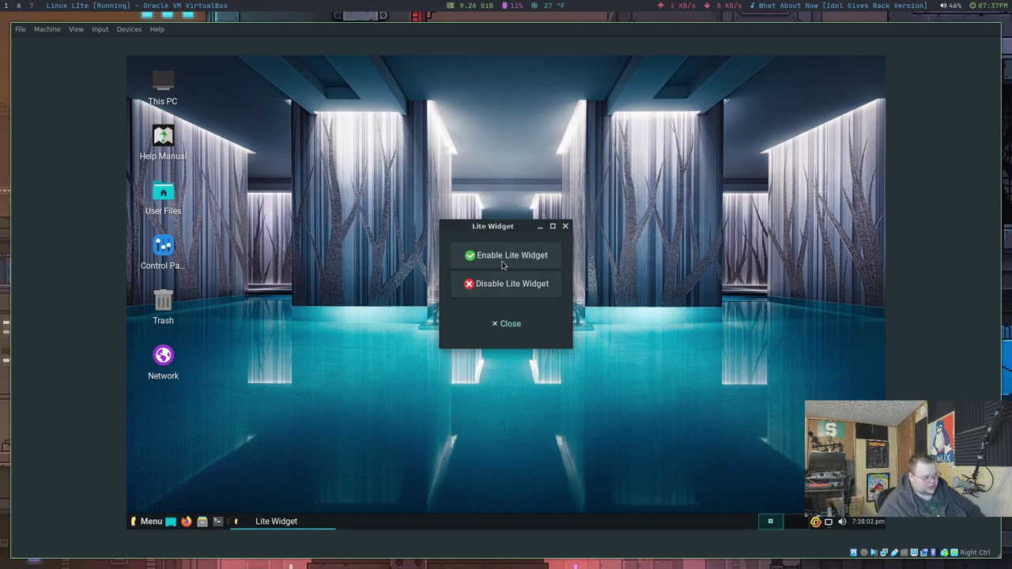
# Step: Enable the Lite Widget and dismiss its confirmation
pyautogui.click(502, 266)
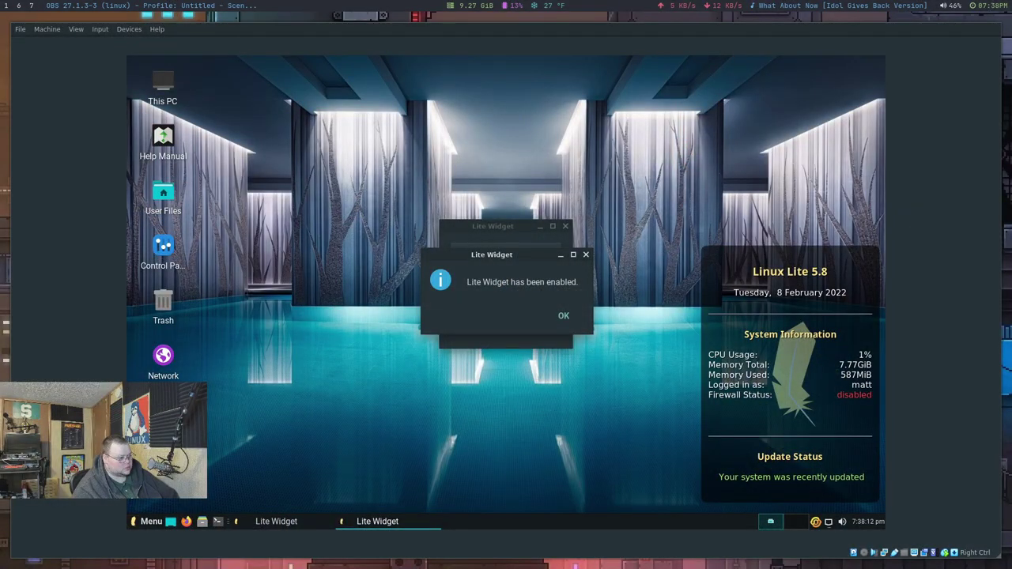
pyautogui.click(563, 316)
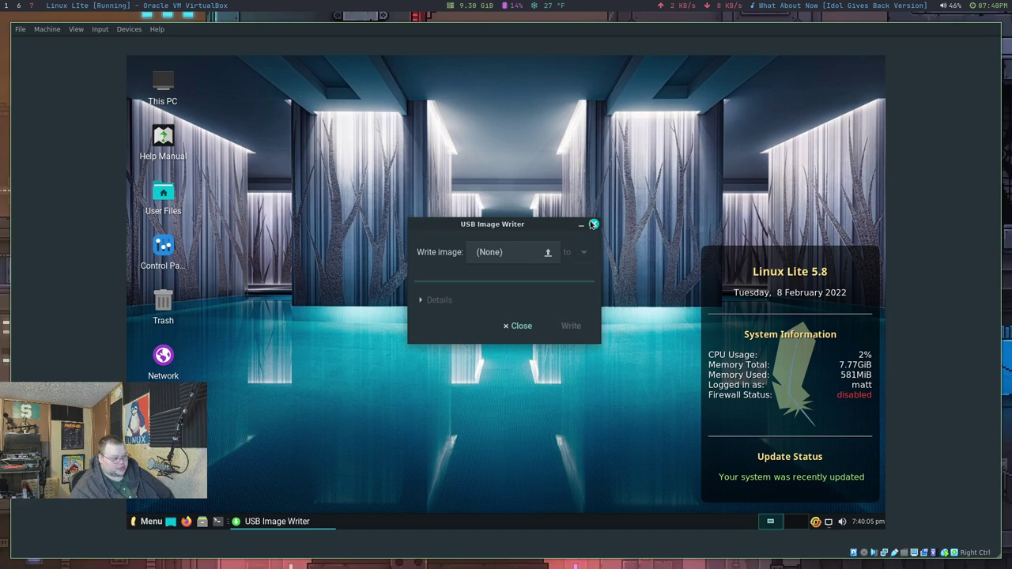
# Step: Close the USB Image Writer window
pyautogui.click(596, 234)
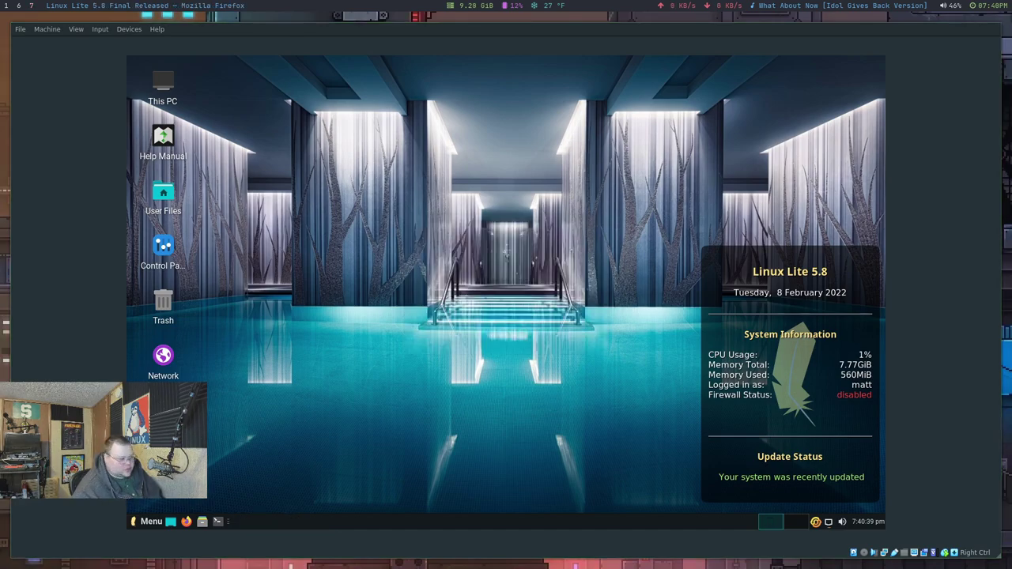
pyautogui.doubleClick(163, 139)
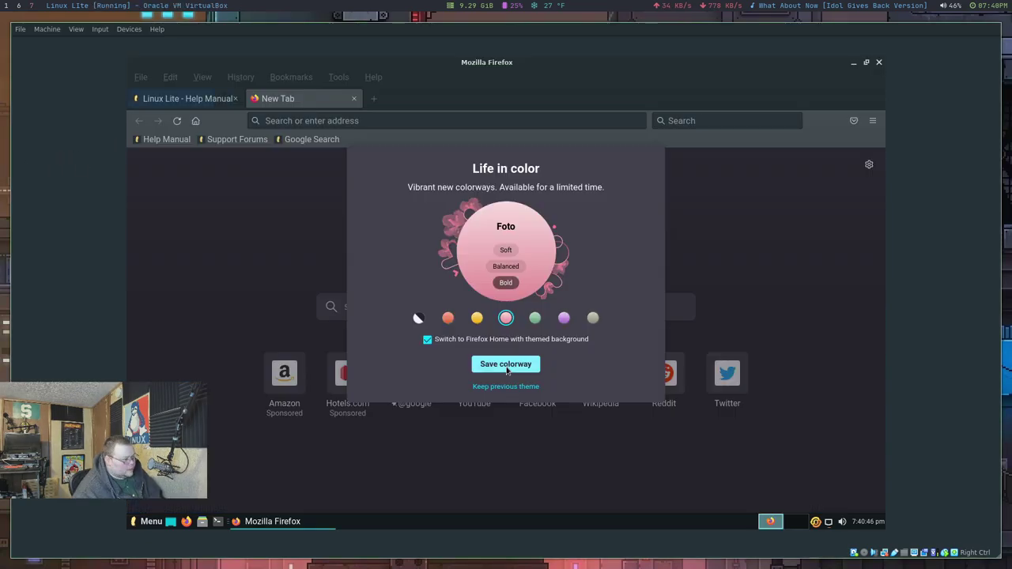
pyautogui.click(506, 365)
pyautogui.click(506, 362)
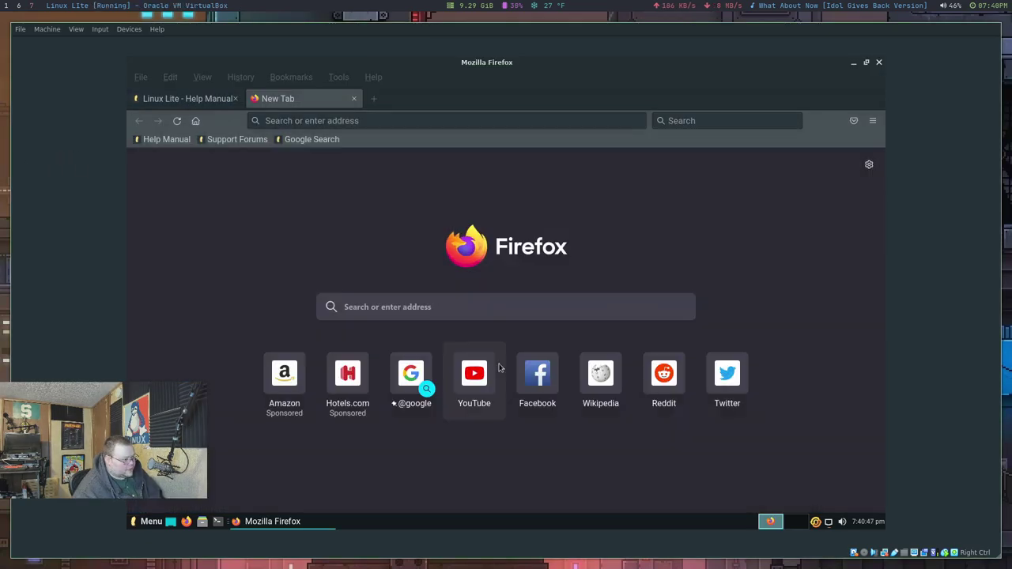
pyautogui.click(194, 98)
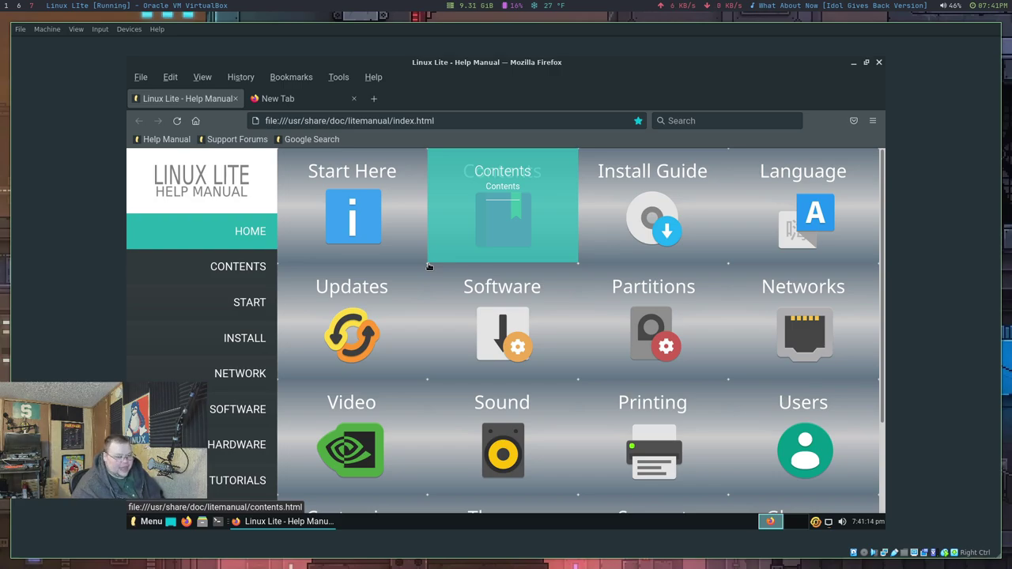
pyautogui.click(878, 62)
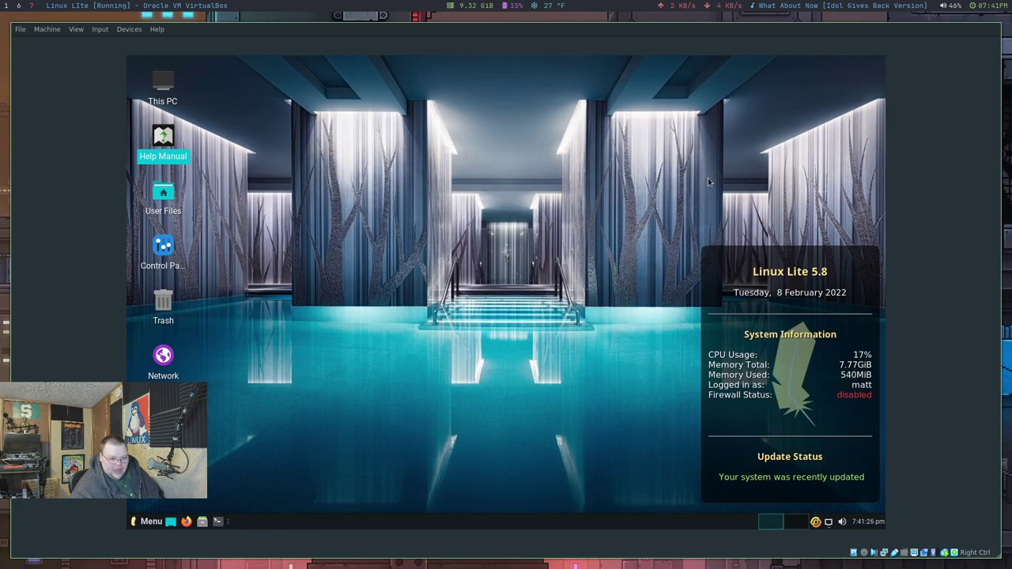
# Step: Open the application menu and scroll down the All Applications list toward Lite Desktop
pyautogui.click(147, 522)
pyautogui.moveTo(197, 271)
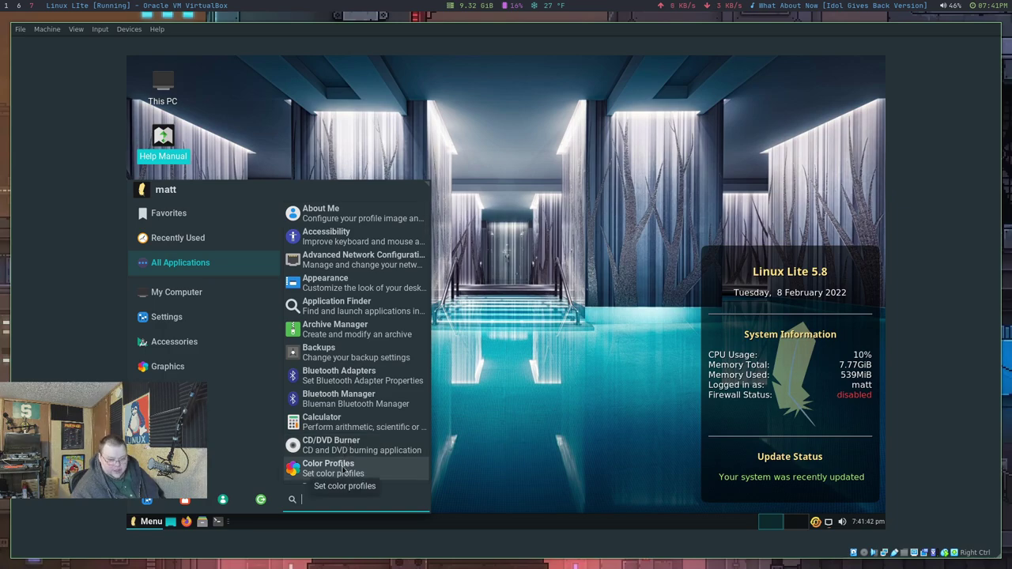
pyautogui.scroll(-4, 343, 463)
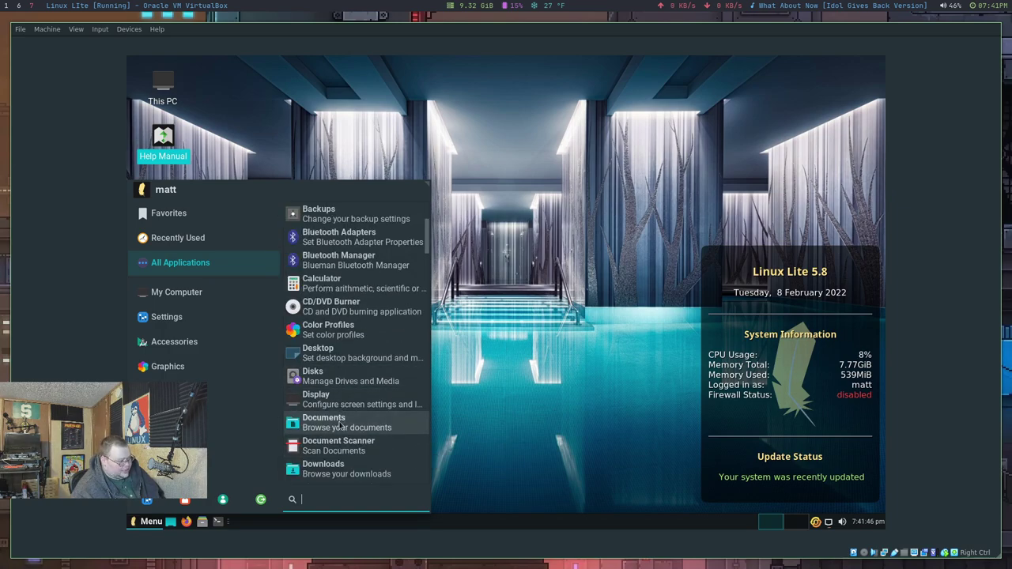
pyautogui.scroll(-3, 342, 426)
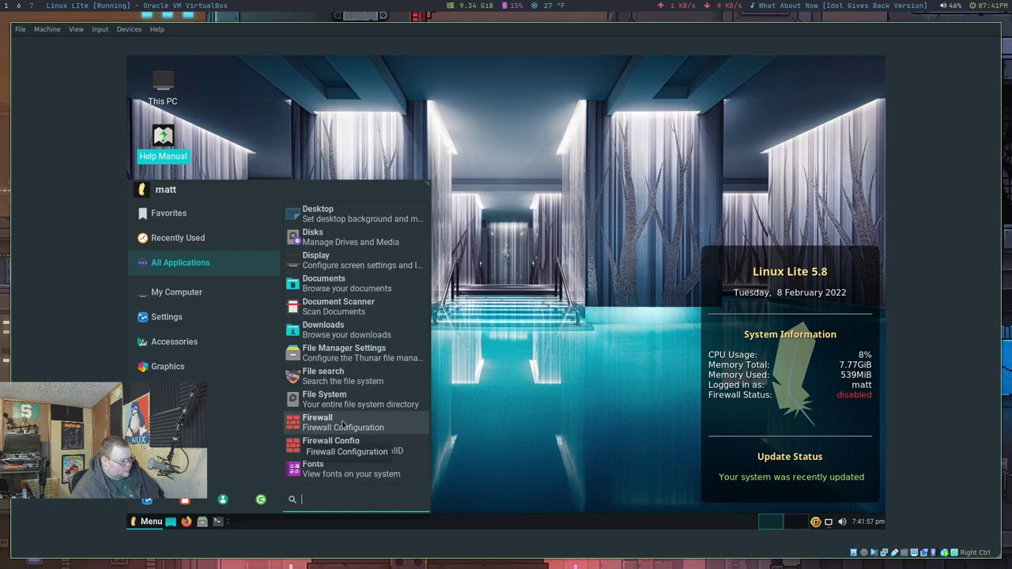
pyautogui.scroll(-3, 342, 425)
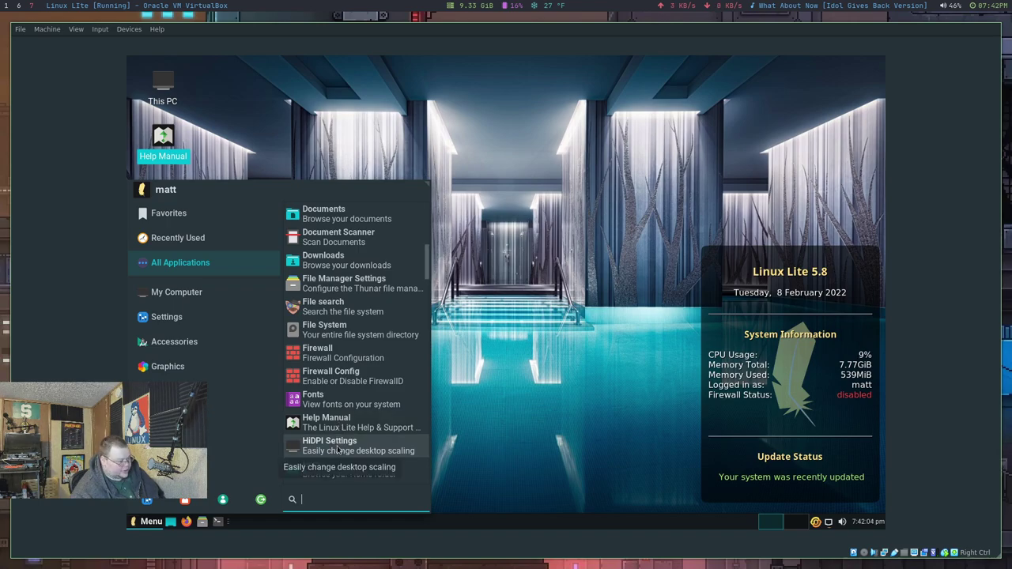
pyautogui.scroll(-3, 337, 449)
pyautogui.scroll(-2, 332, 419)
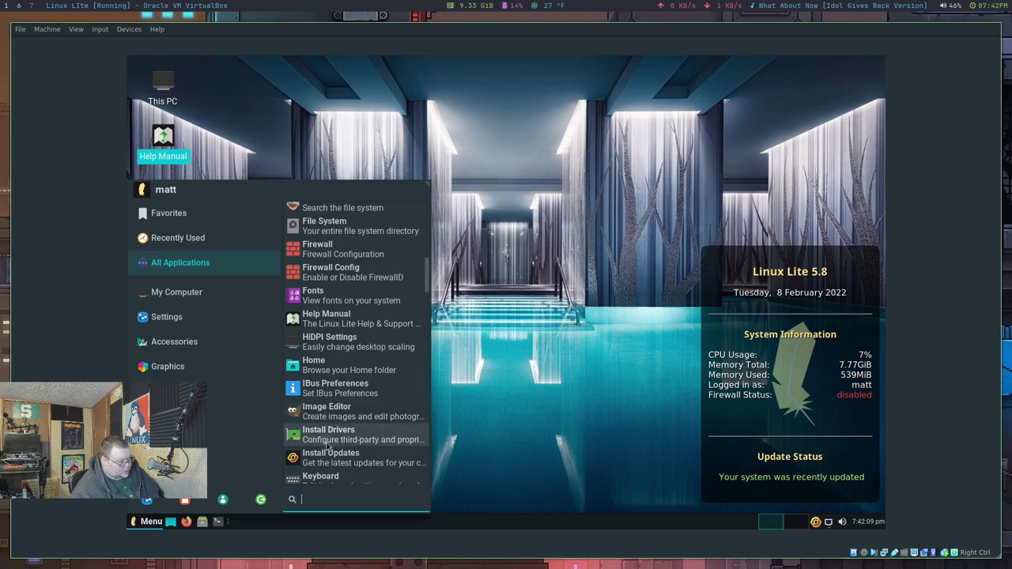
pyautogui.scroll(-2, 330, 447)
pyautogui.scroll(-2, 330, 445)
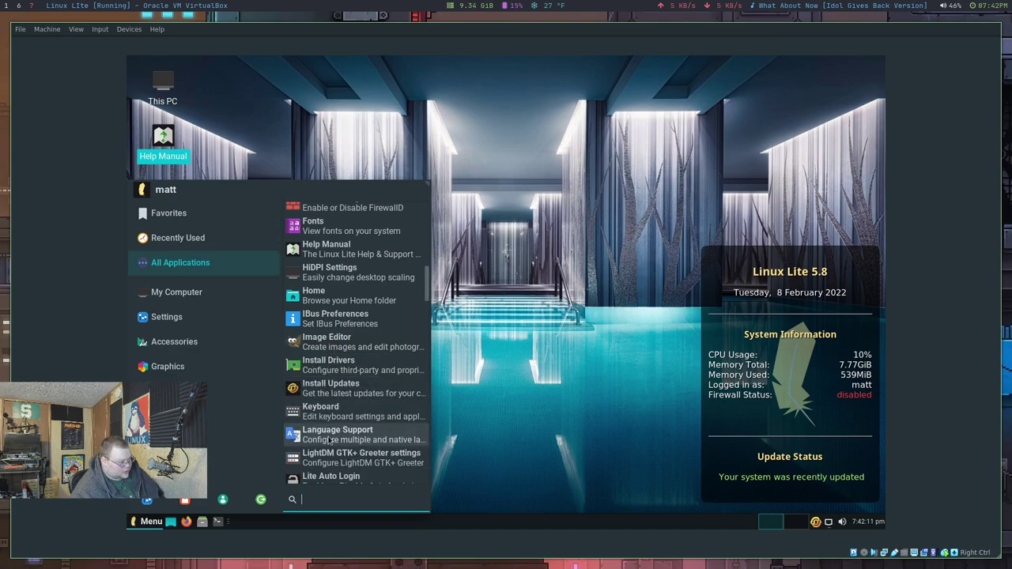
pyautogui.scroll(-3, 329, 441)
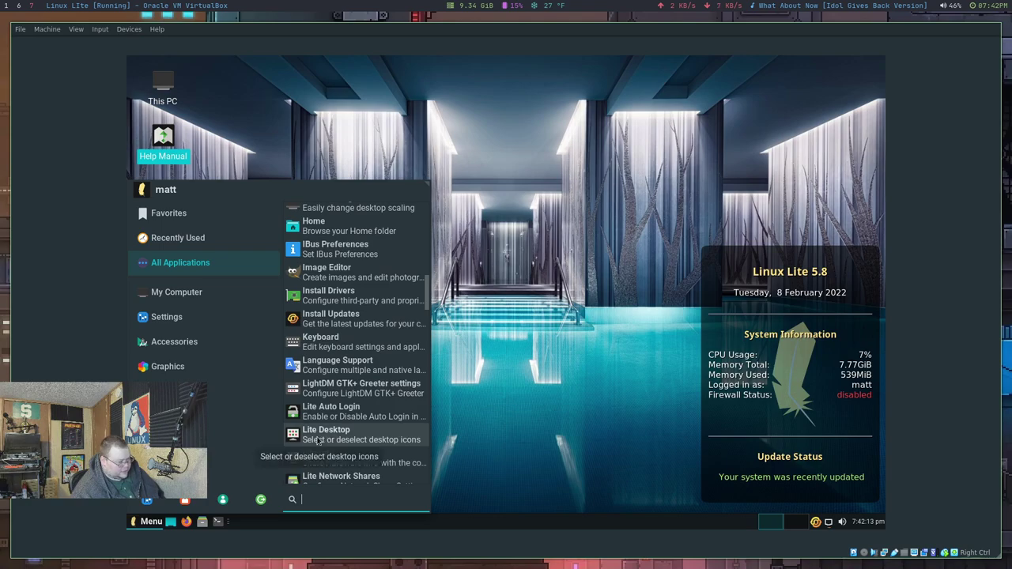
# Step: Open the Desktop Icons tool, cancel it without changes, and open the Control Panel desktop icon
pyautogui.click(320, 440)
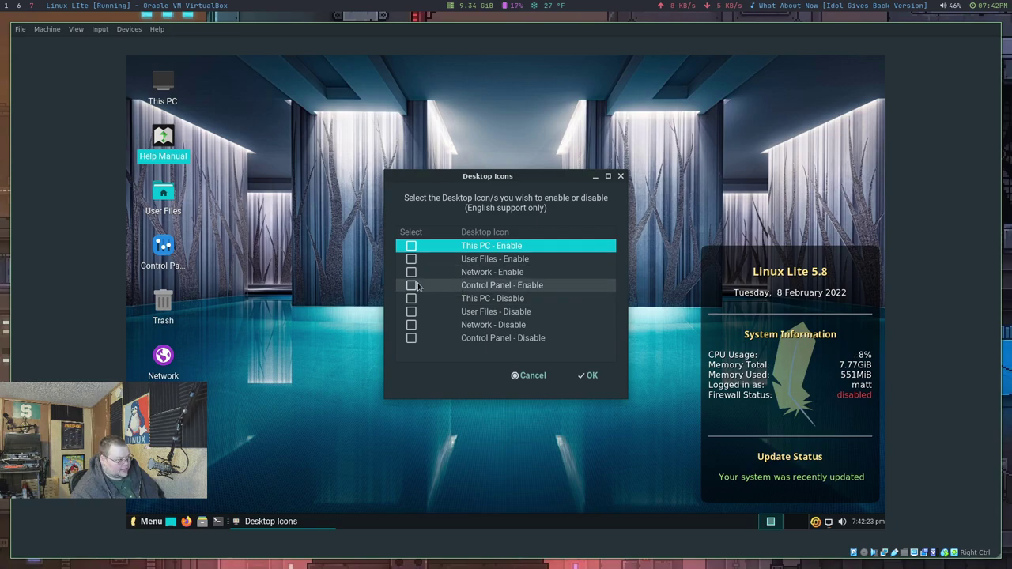
pyautogui.click(529, 375)
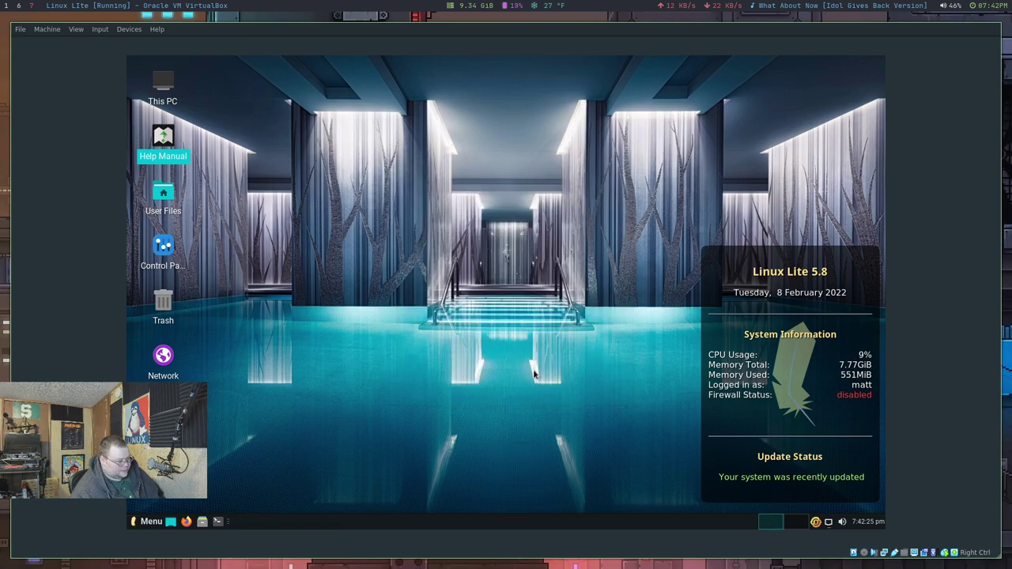
pyautogui.doubleClick(165, 248)
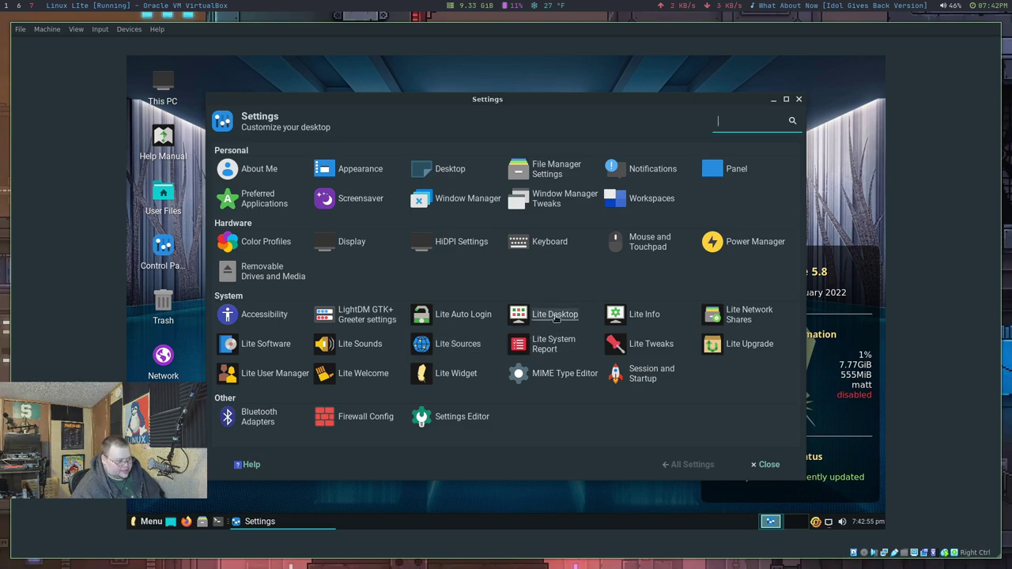
# Step: Run Lite Info and dismiss its message, then authenticate Lite Network Shares and quit it
pyautogui.click(656, 314)
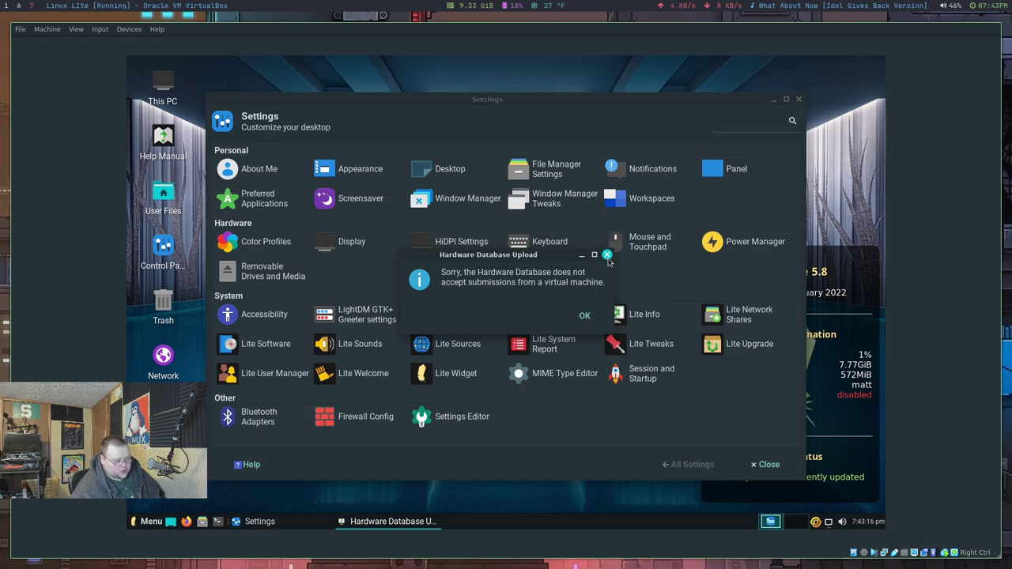
pyautogui.click(607, 255)
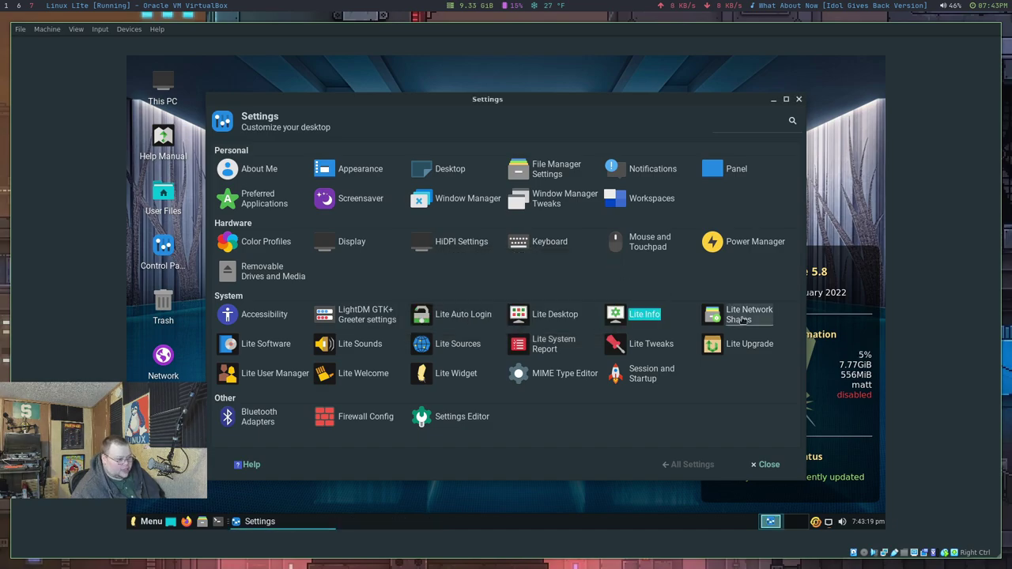
pyautogui.click(744, 319)
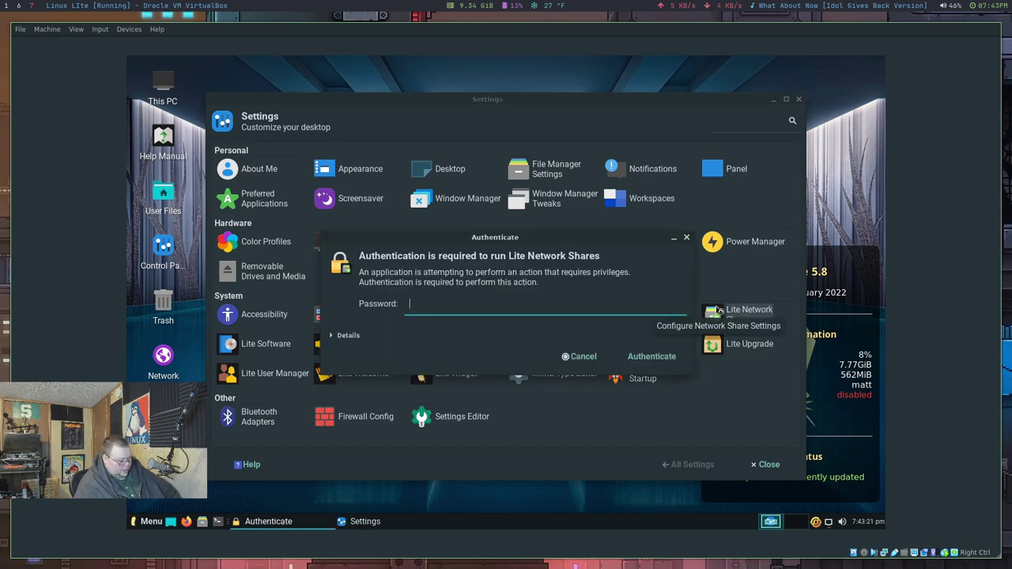
pyautogui.write('p')
pyautogui.press('Return')
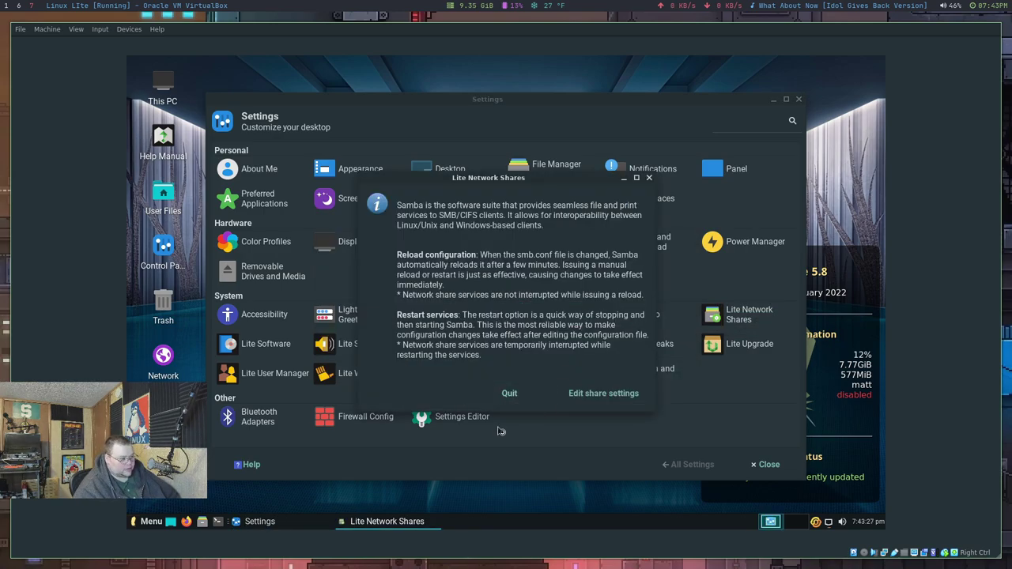
pyautogui.click(509, 396)
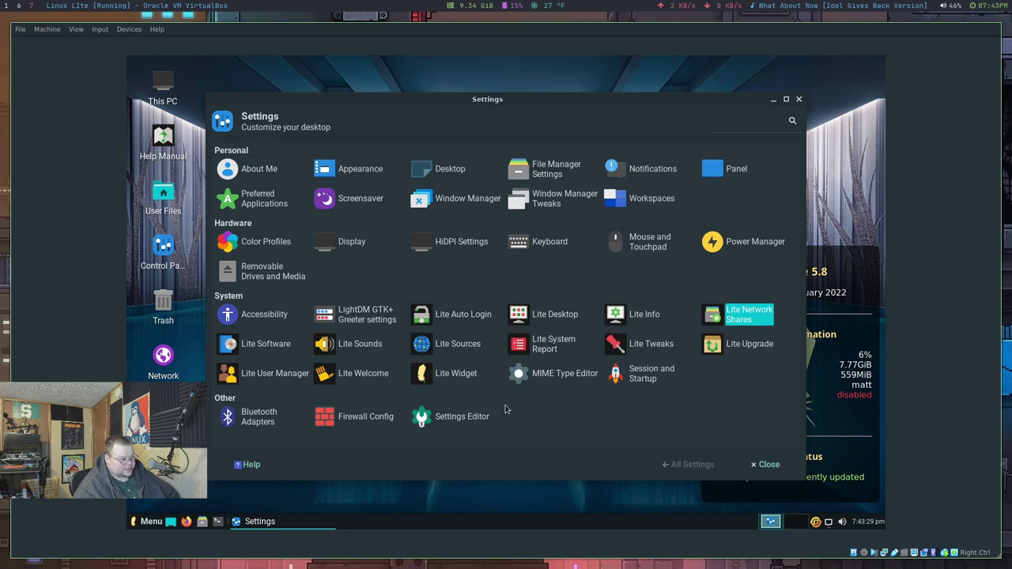
# Step: Launch Lite Software with the password and agree to update the software sources
pyautogui.click(275, 348)
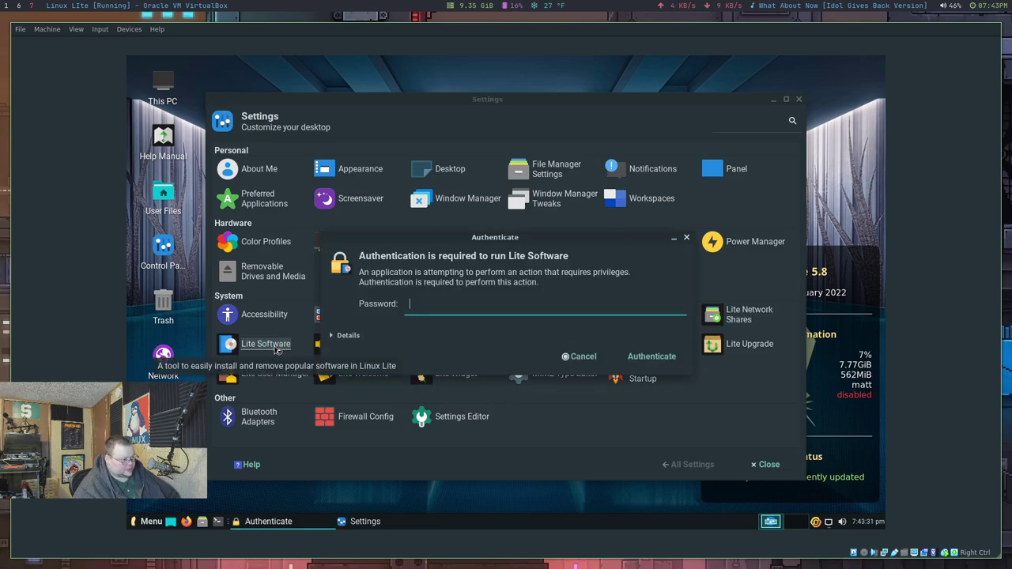
pyautogui.press('Return')
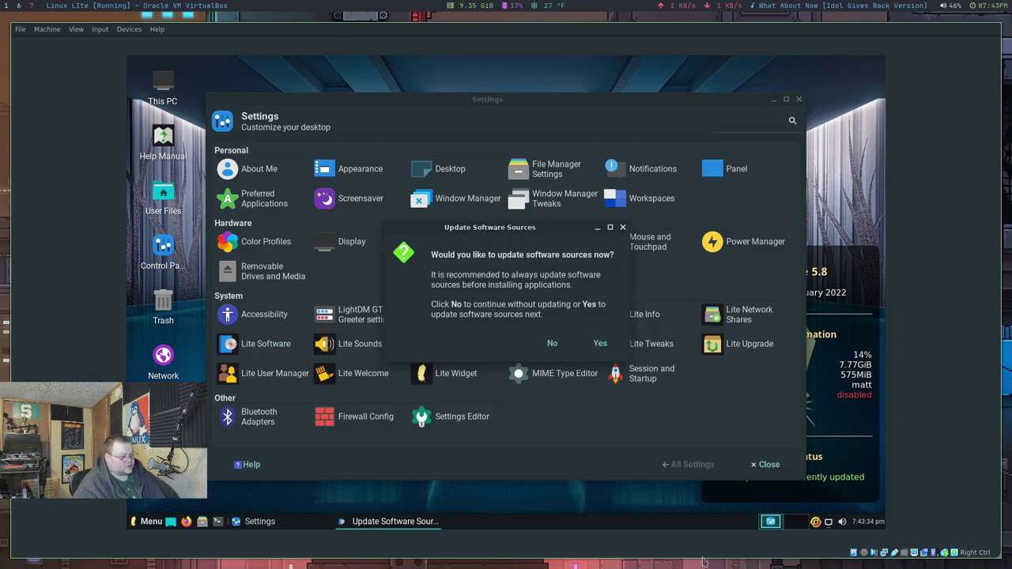
pyautogui.click(601, 345)
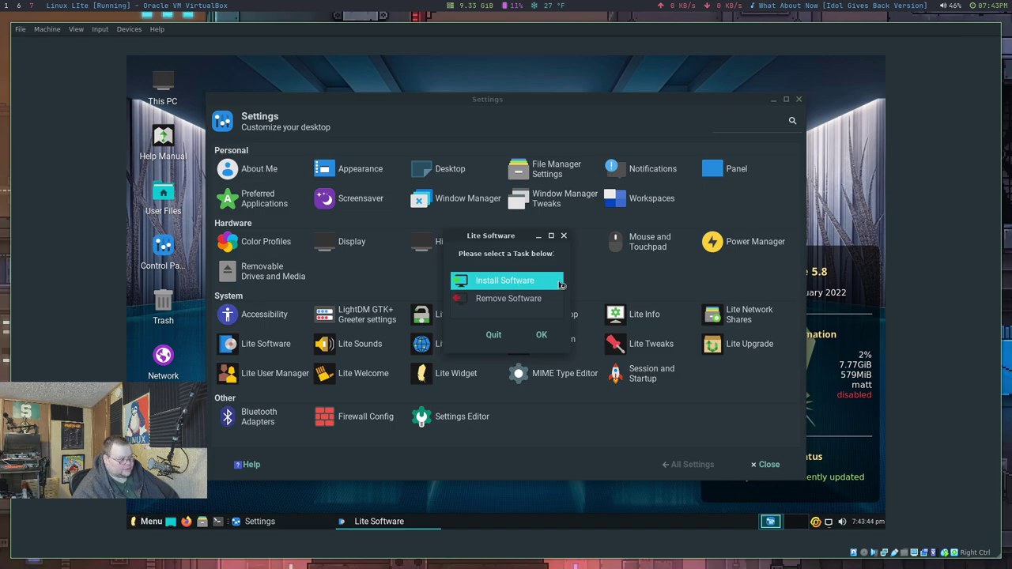
# Step: Browse the Install Software list, return to the task selector, and quit Lite Software
pyautogui.doubleClick(522, 282)
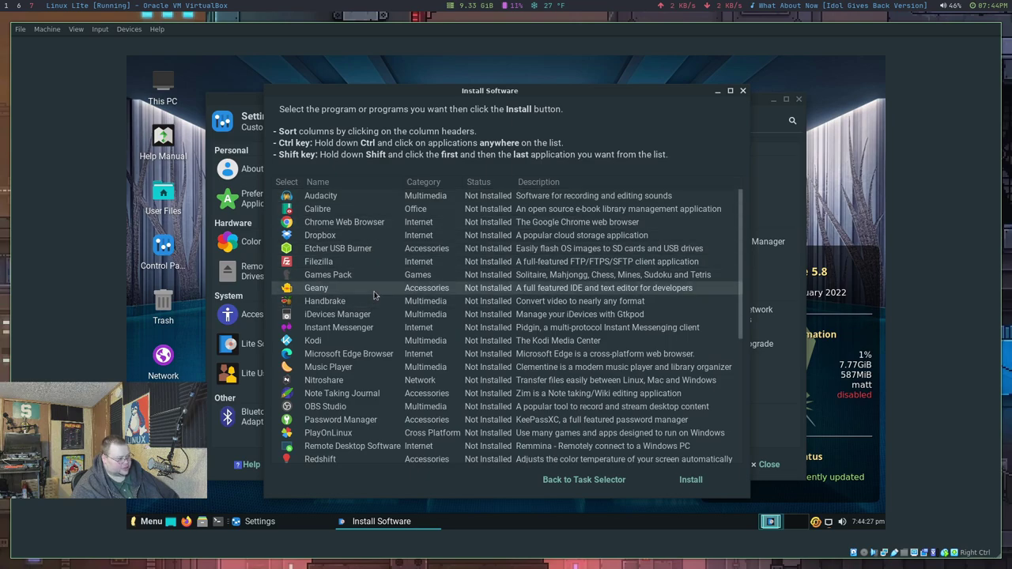
pyautogui.scroll(-1, 375, 295)
pyautogui.scroll(-5, 373, 297)
pyautogui.scroll(7, 370, 302)
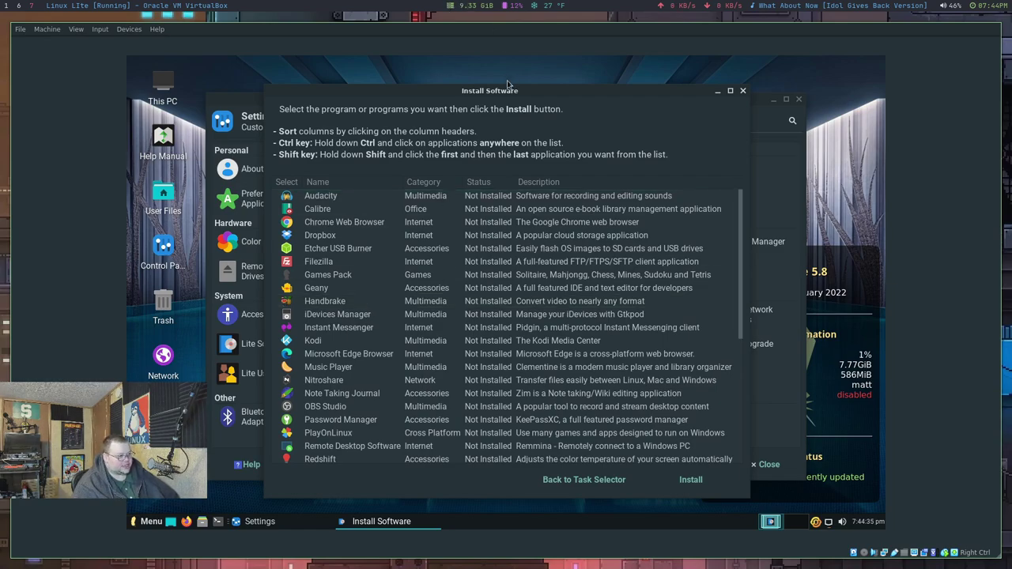
pyautogui.moveTo(392, 214); pyautogui.dragTo(478, 214)
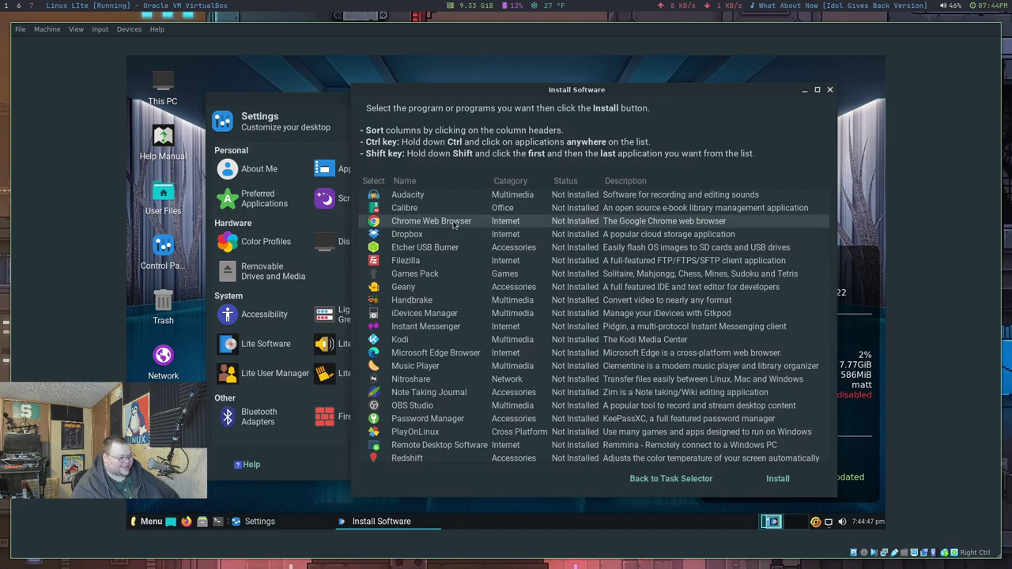
pyautogui.scroll(-3, 454, 225)
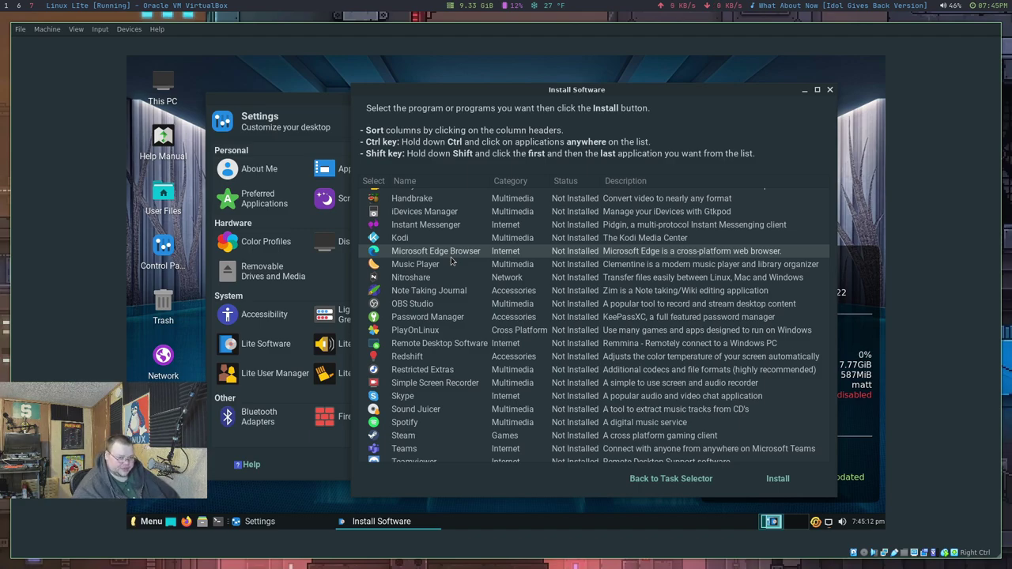
pyautogui.scroll(3, 452, 261)
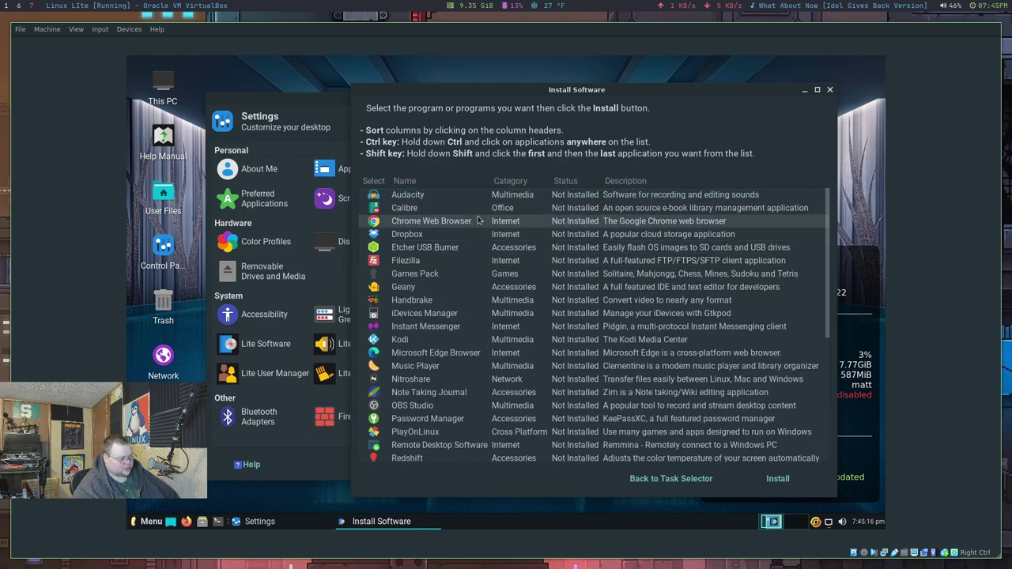
pyautogui.click(703, 486)
pyautogui.click(503, 335)
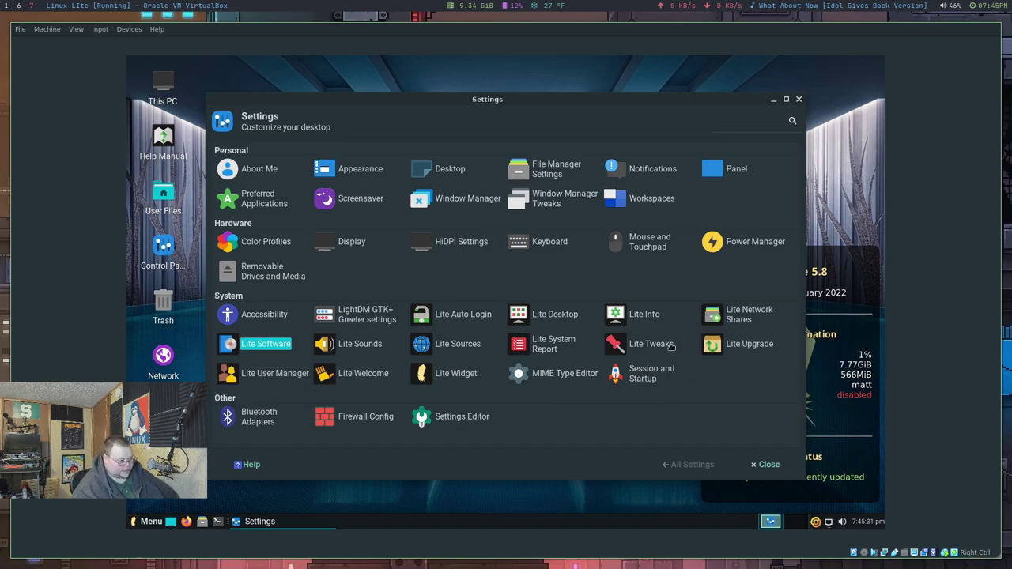
pyautogui.click(644, 346)
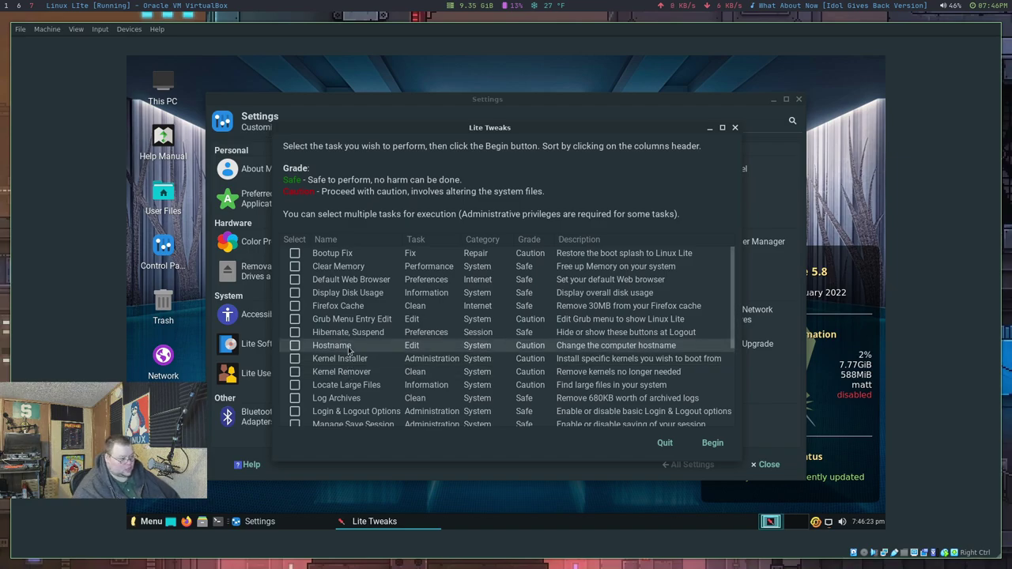
pyautogui.scroll(-2, 341, 356)
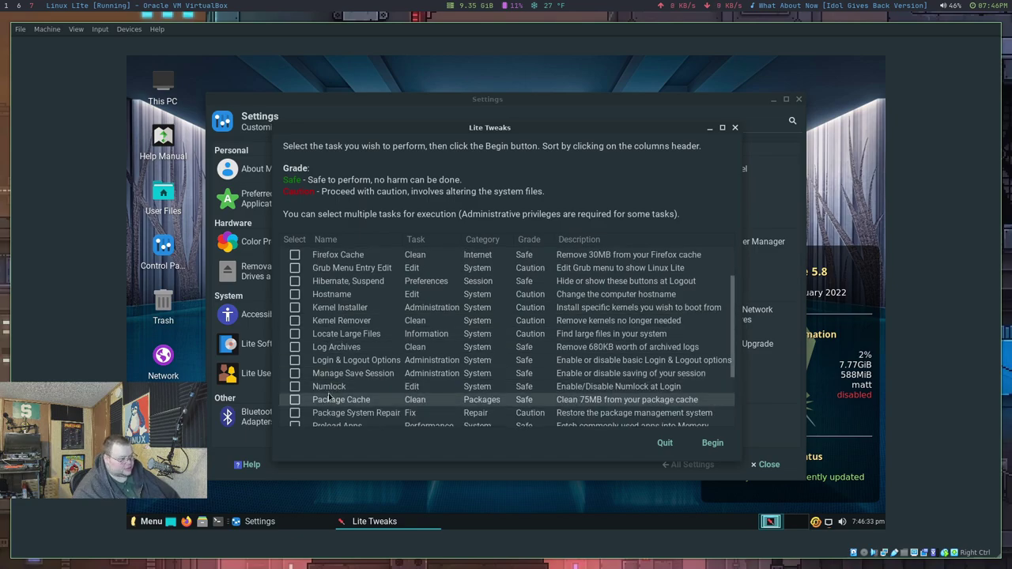
pyautogui.scroll(-3, 342, 379)
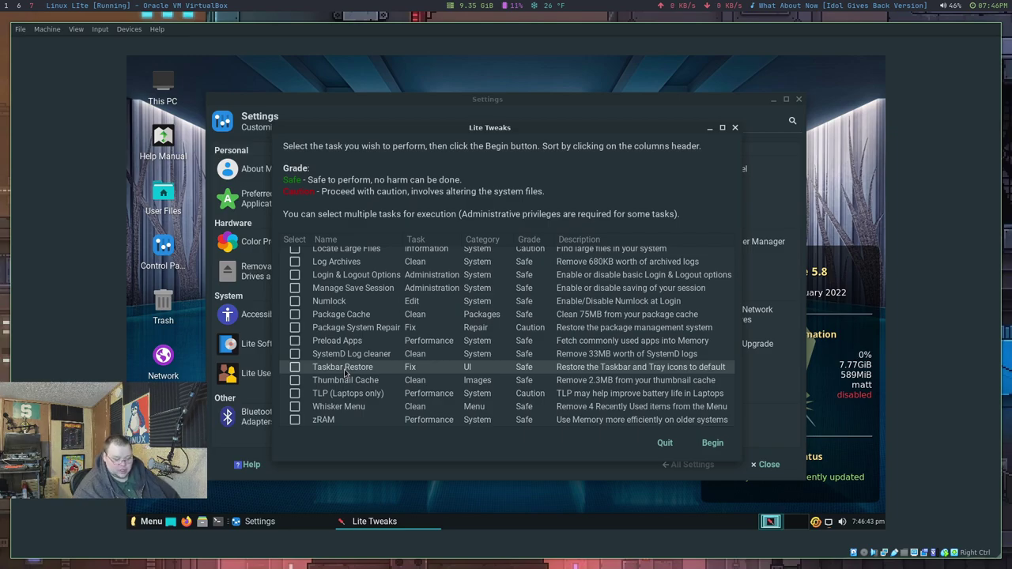
pyautogui.scroll(4, 345, 372)
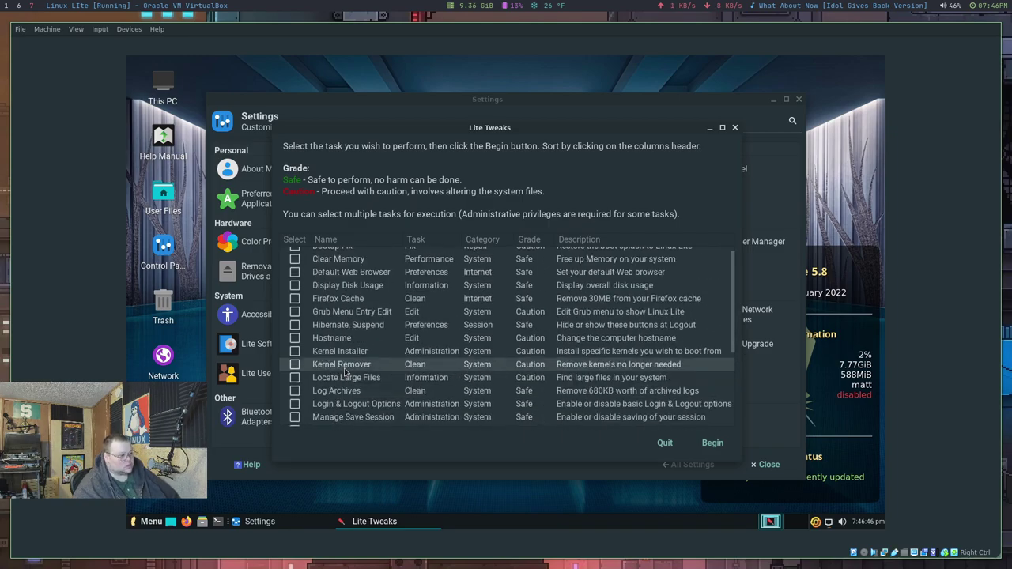
pyautogui.scroll(1, 526, 332)
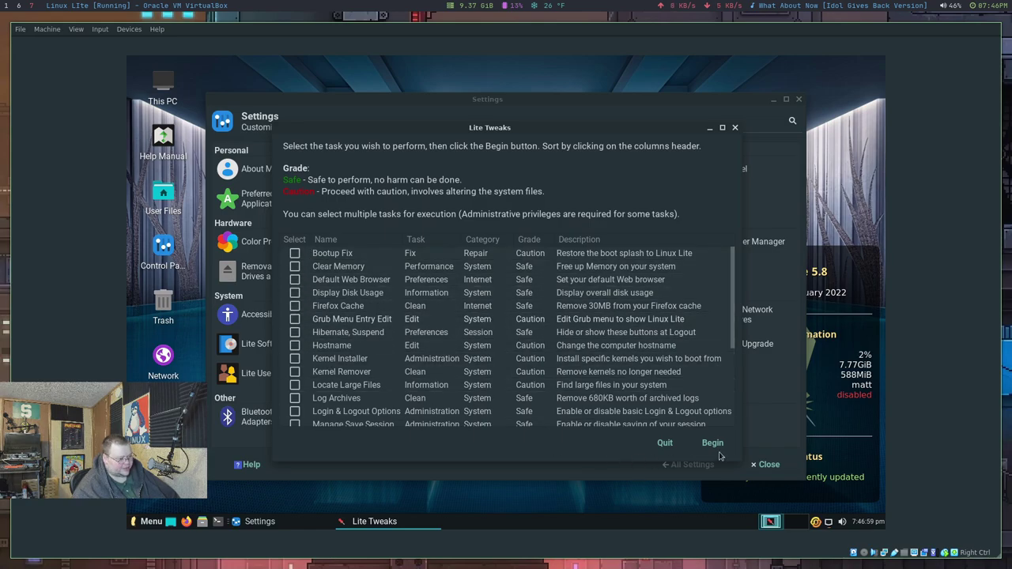
pyautogui.click(666, 443)
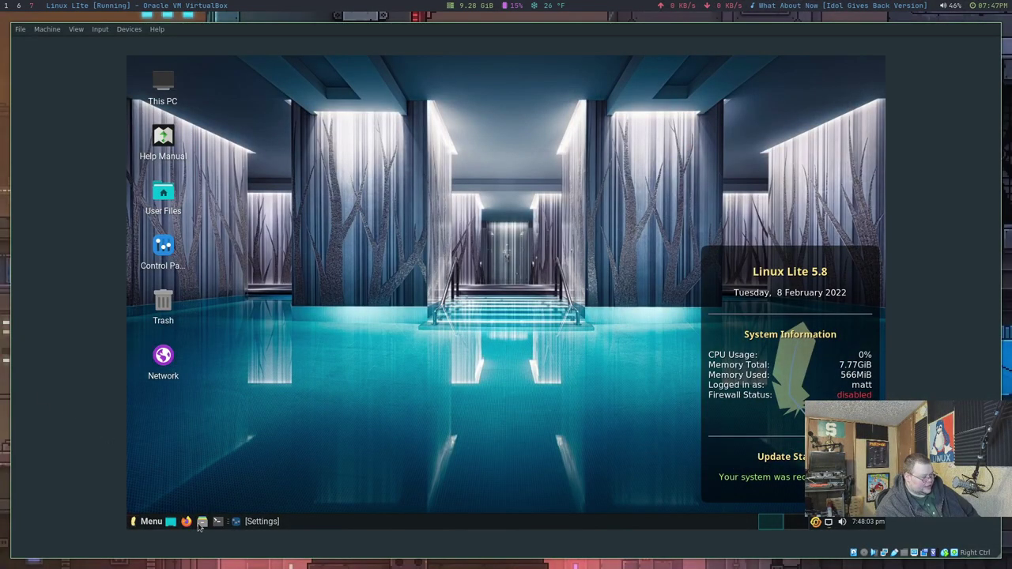
# Step: Open the File Manager on the home folder and move its window down and right
pyautogui.click(201, 523)
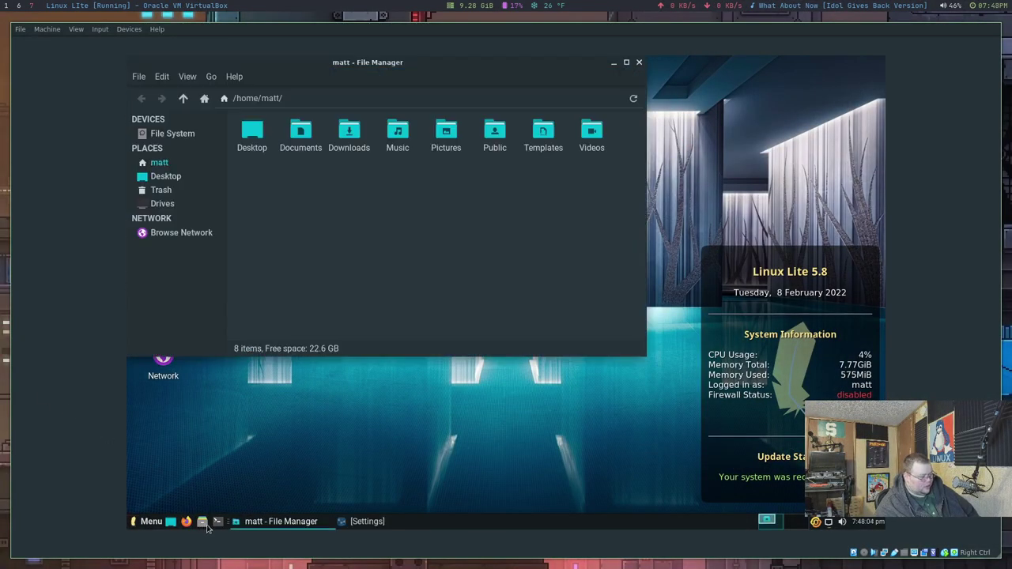
pyautogui.moveTo(366, 62); pyautogui.dragTo(434, 110)
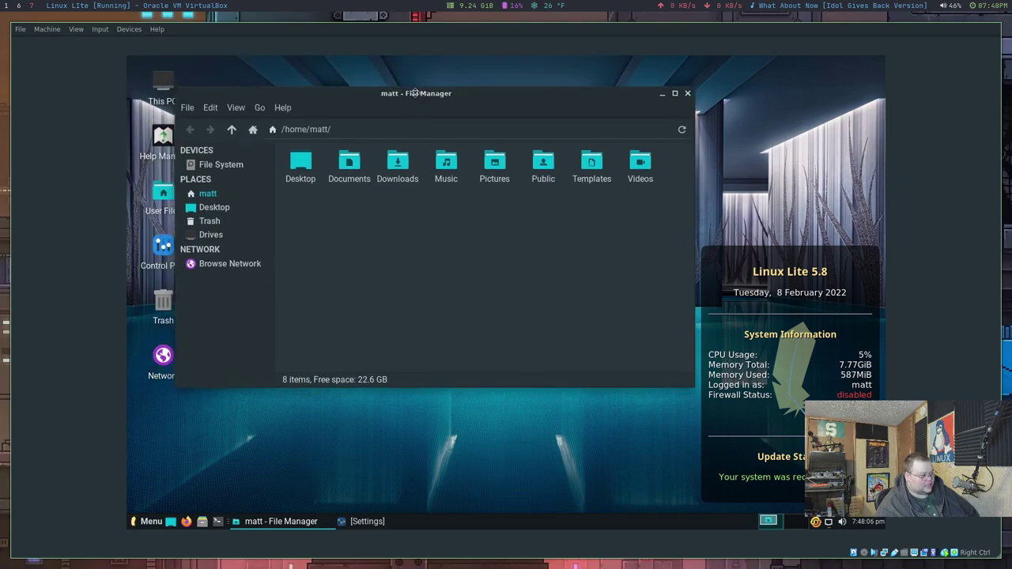